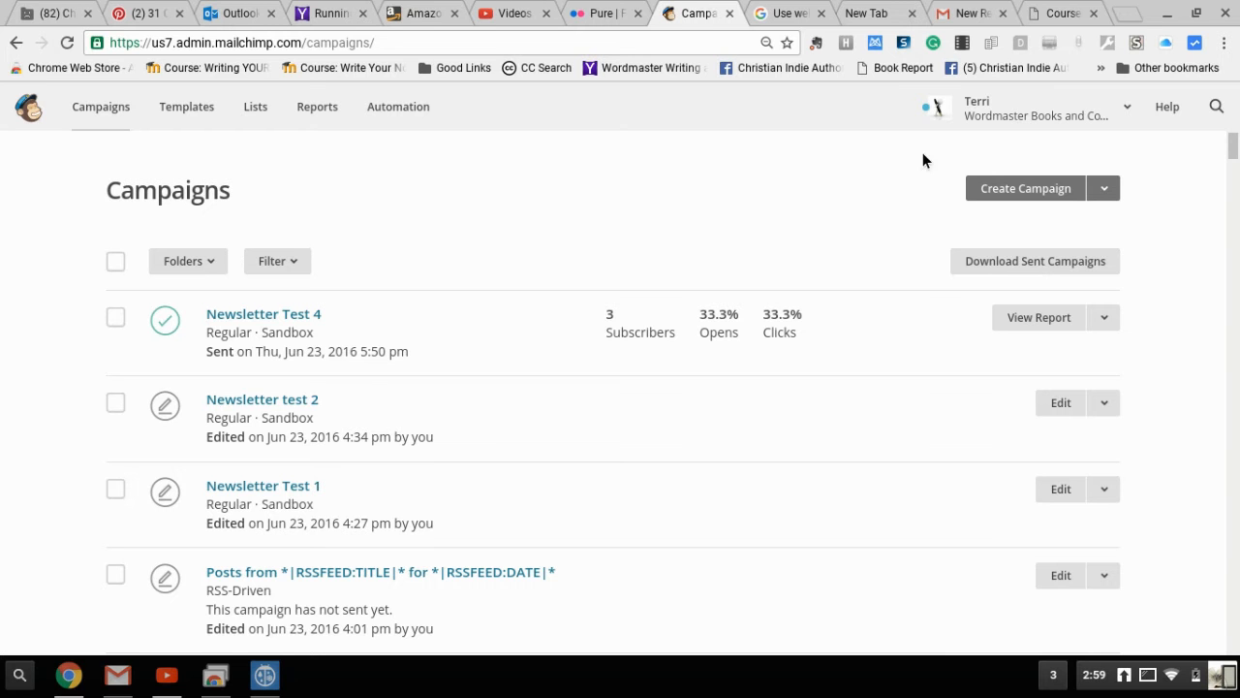
Create a new campaign and choose the Regular campaign type
{"action": "left_click", "coordinate": [1026, 191]}
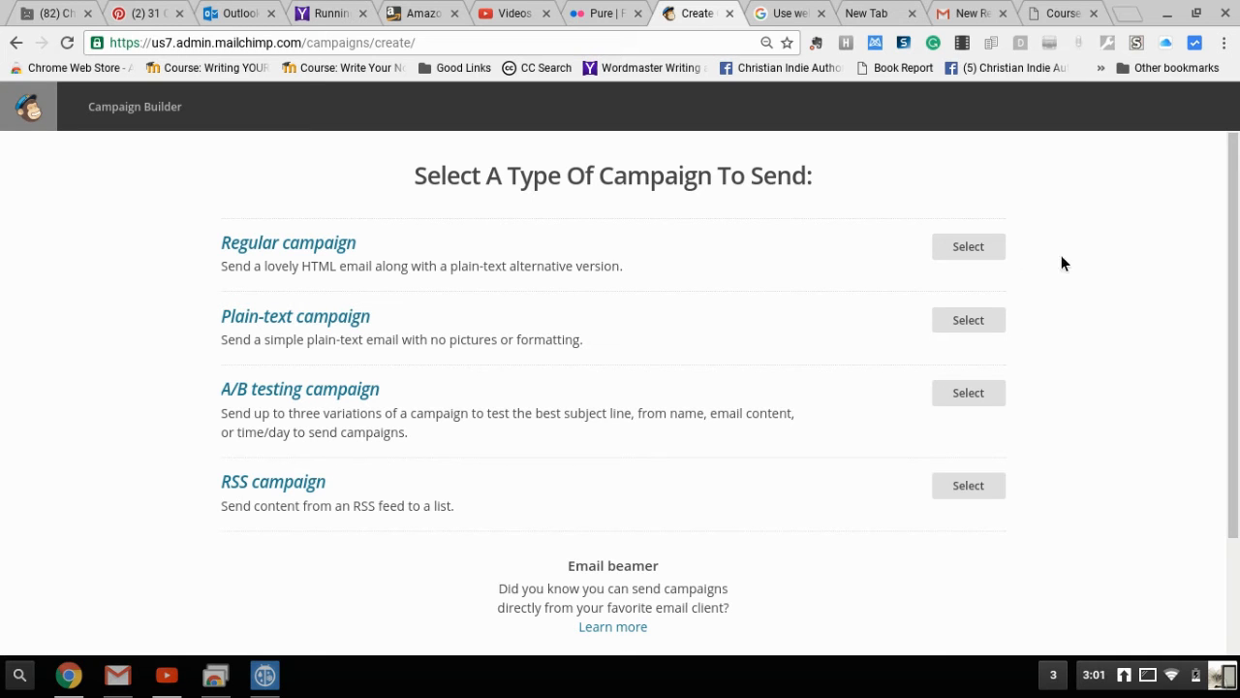
{"action": "left_click", "coordinate": [969, 254]}
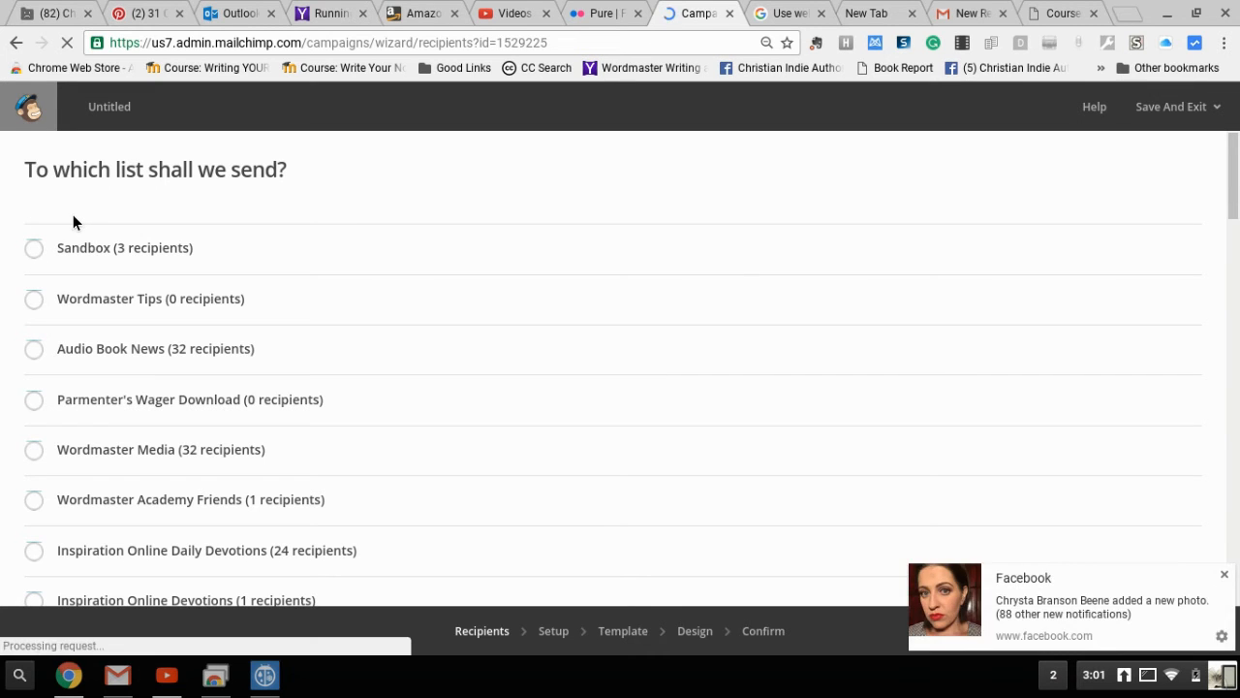
Send to the entire Sandbox list, dismiss the Facebook notice, and continue to Setup
{"action": "left_click", "coordinate": [35, 250]}
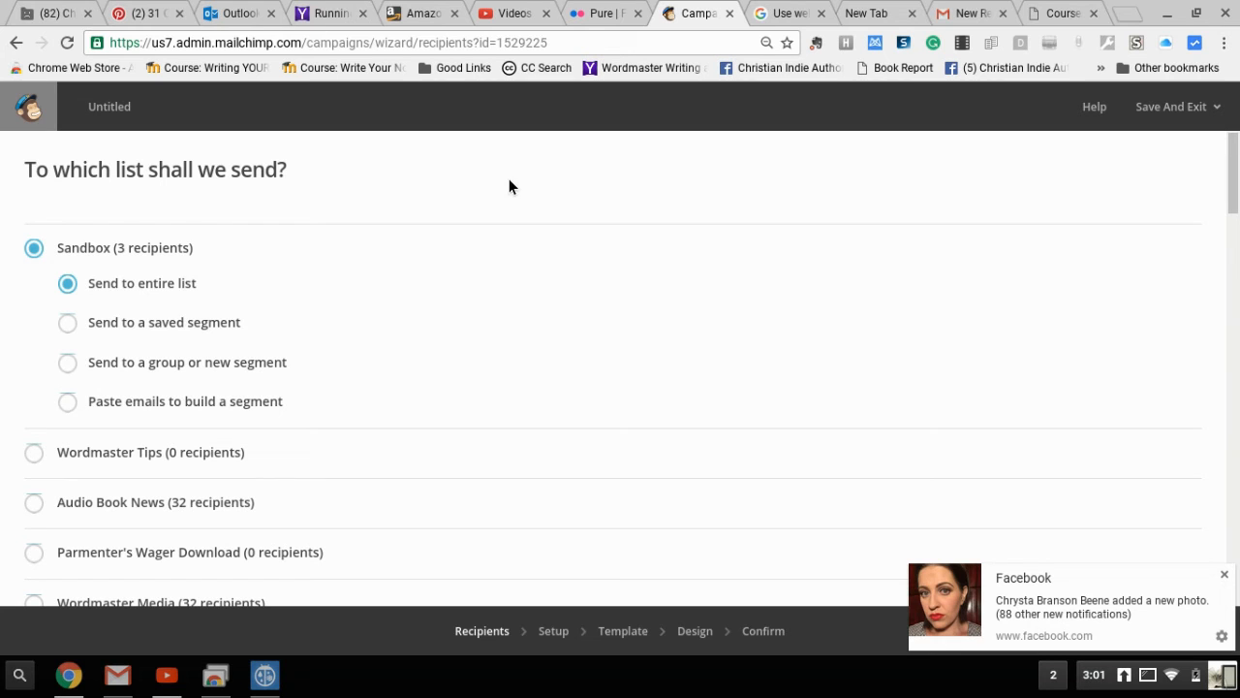
{"action": "left_click", "coordinate": [1224, 575]}
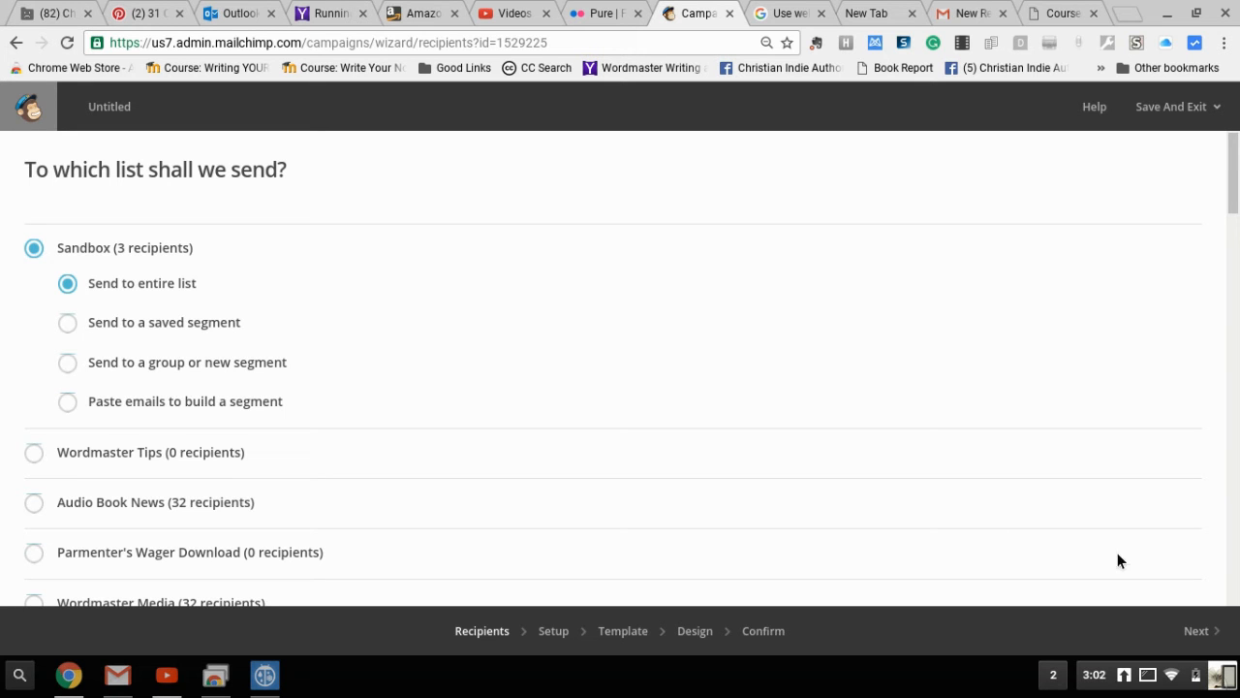
{"action": "left_click", "coordinate": [1197, 632]}
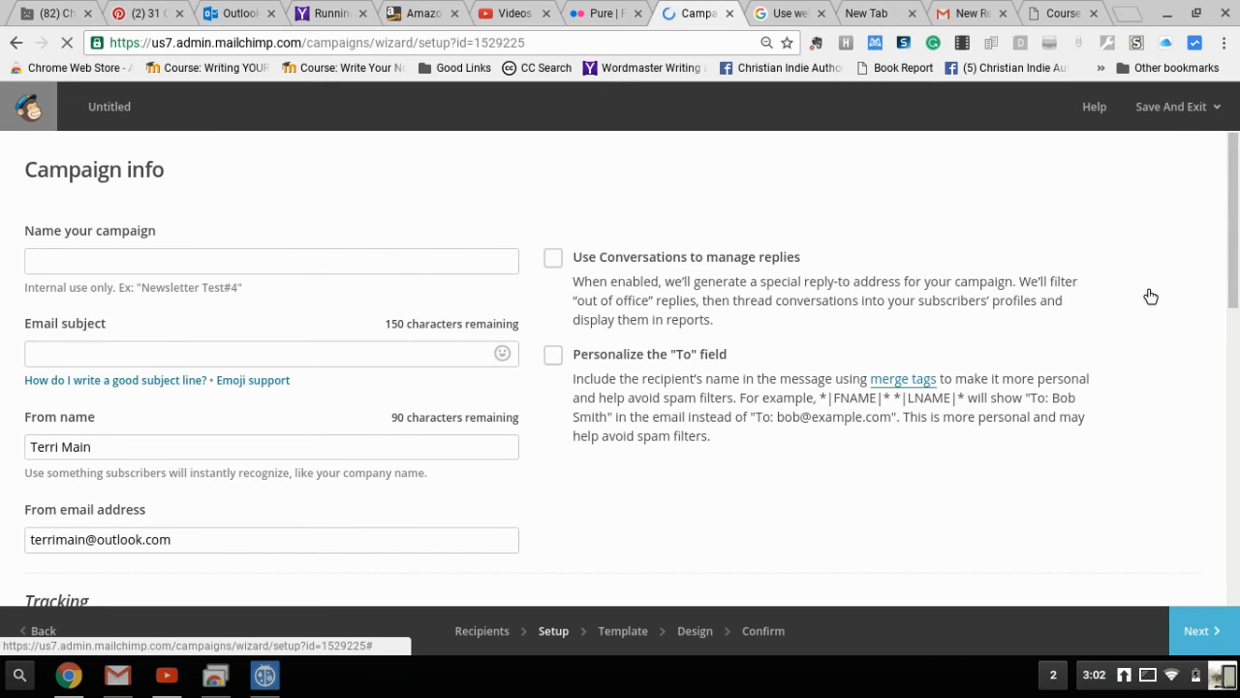
Scroll through the Campaign info form's Tracking and Social media options, then back to the top
{"action": "scroll", "coordinate": [1143, 296], "scroll_direction": "down", "scroll_amount": 4}
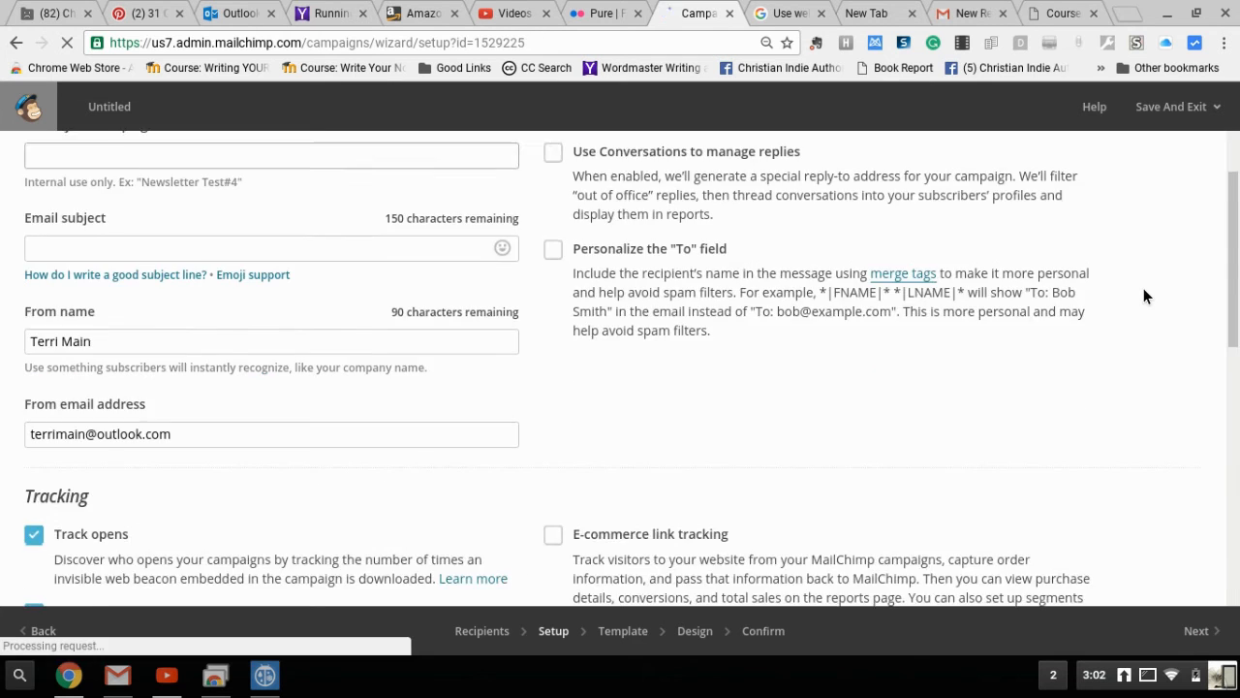
{"action": "scroll", "coordinate": [1143, 295], "scroll_direction": "down", "scroll_amount": 3}
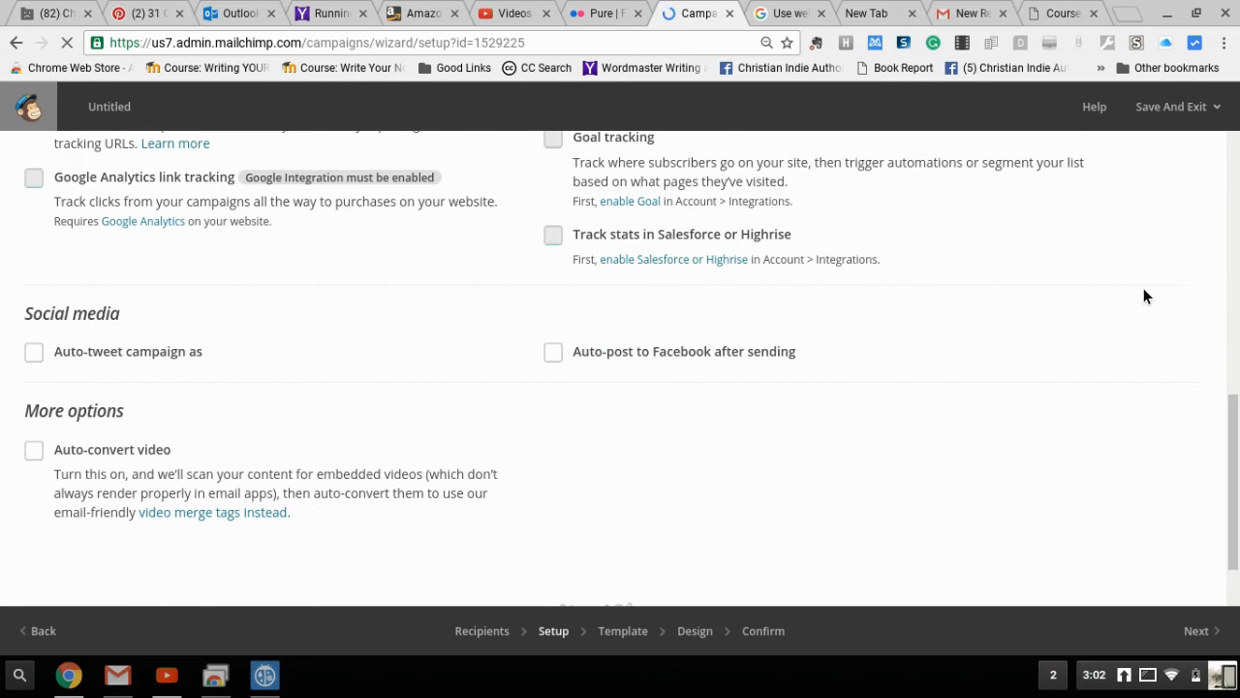
{"action": "scroll", "coordinate": [1143, 295], "scroll_direction": "down", "scroll_amount": 1}
{"action": "scroll", "coordinate": [1143, 295], "scroll_direction": "up", "scroll_amount": 8}
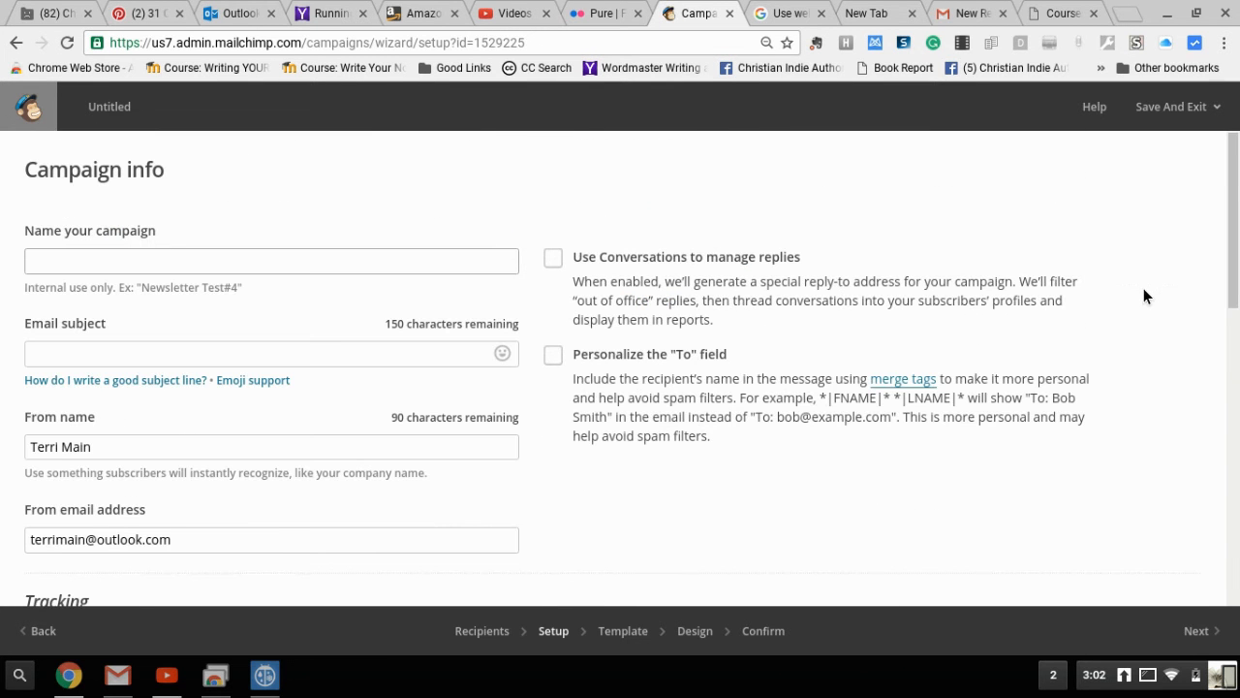
Enter campaign name 'Newsletter Test 5' and email subject 'New Course Offered'
{"action": "left_click", "coordinate": [338, 270]}
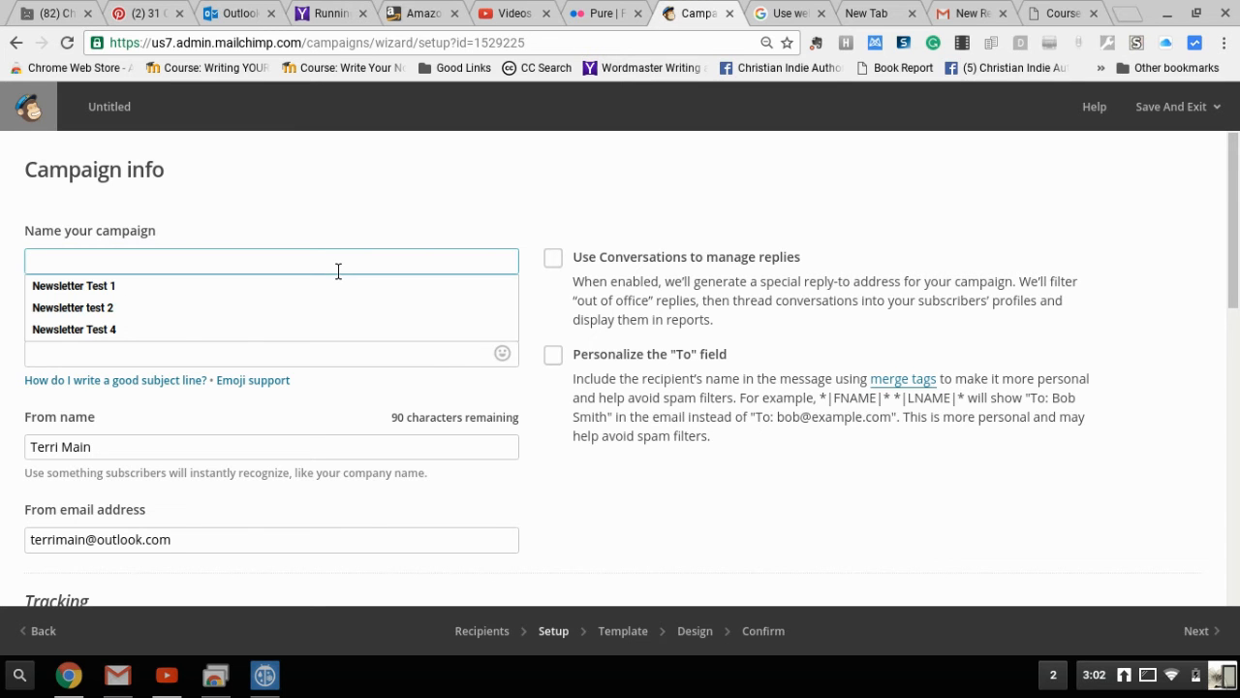
{"action": "type", "text": "Newsletter Test 5"}
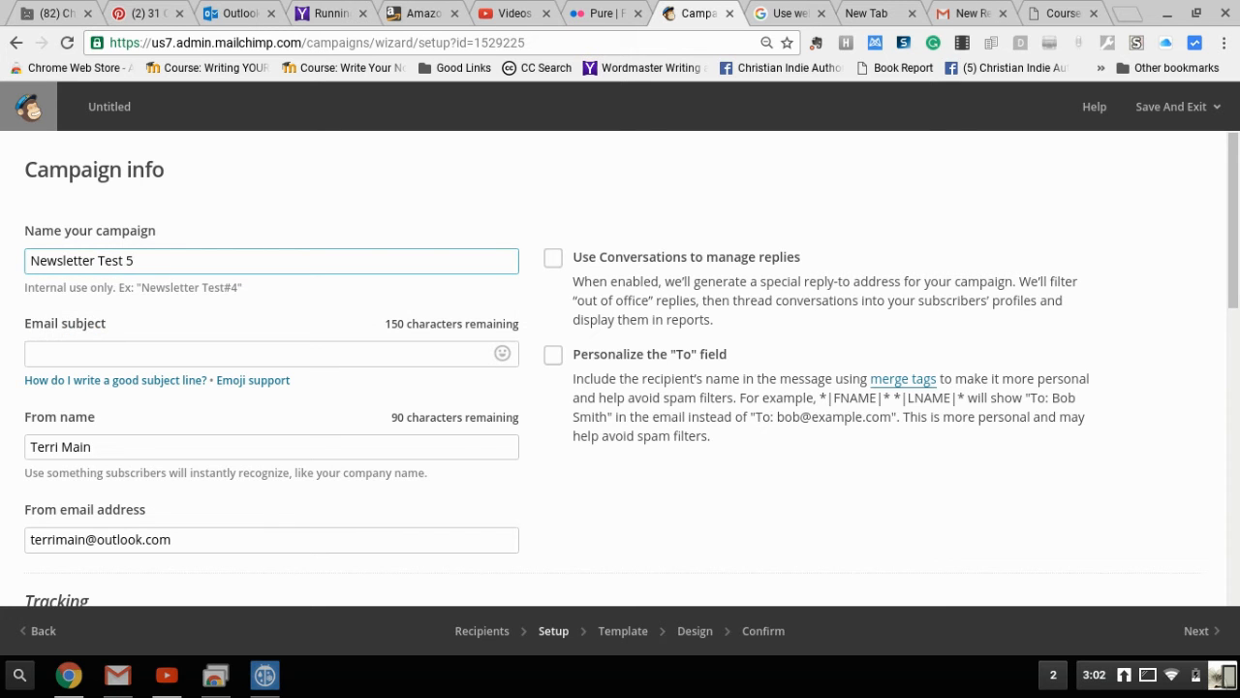
{"action": "left_click", "coordinate": [264, 364]}
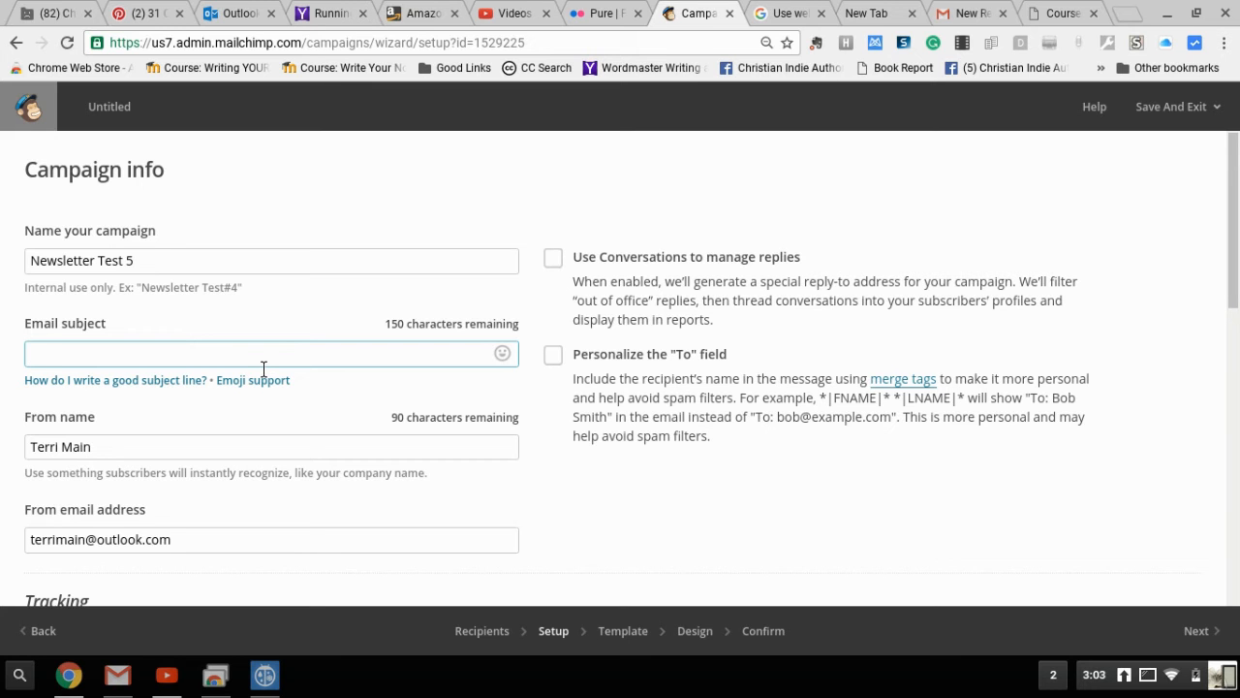
{"action": "type", "text": "New Course Offered"}
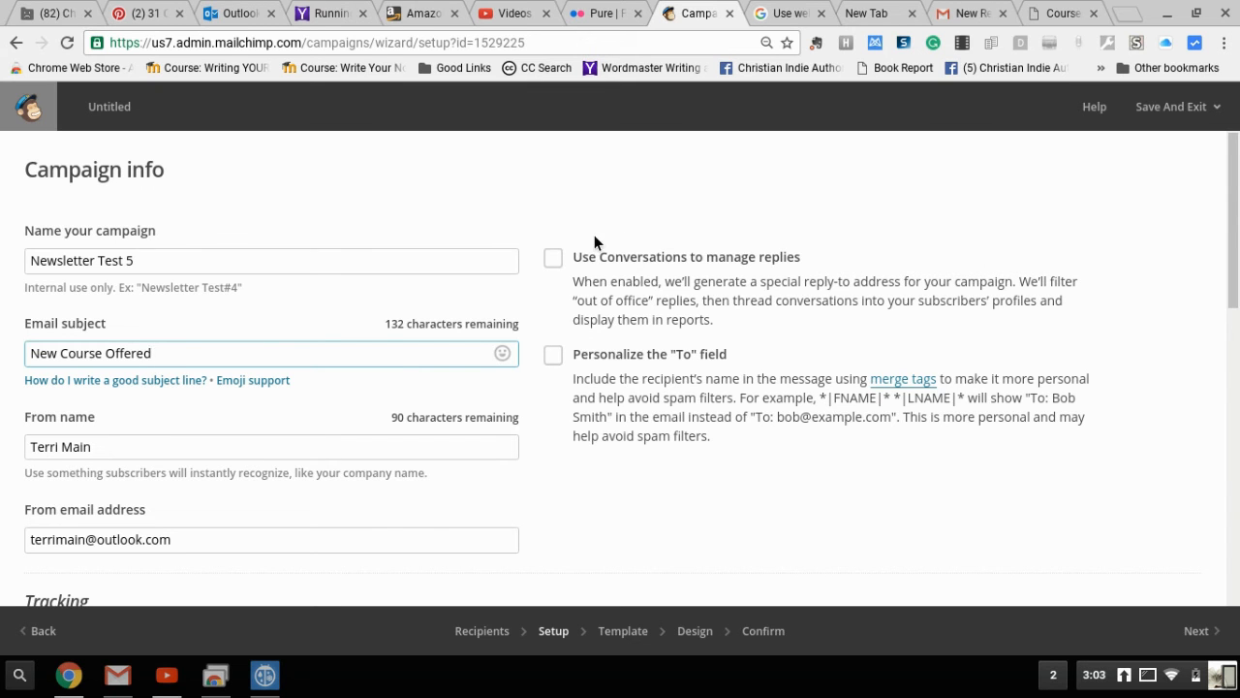
Enable 'Use Conversations to manage replies' and scroll down to the Tracking options
{"action": "left_click", "coordinate": [556, 264]}
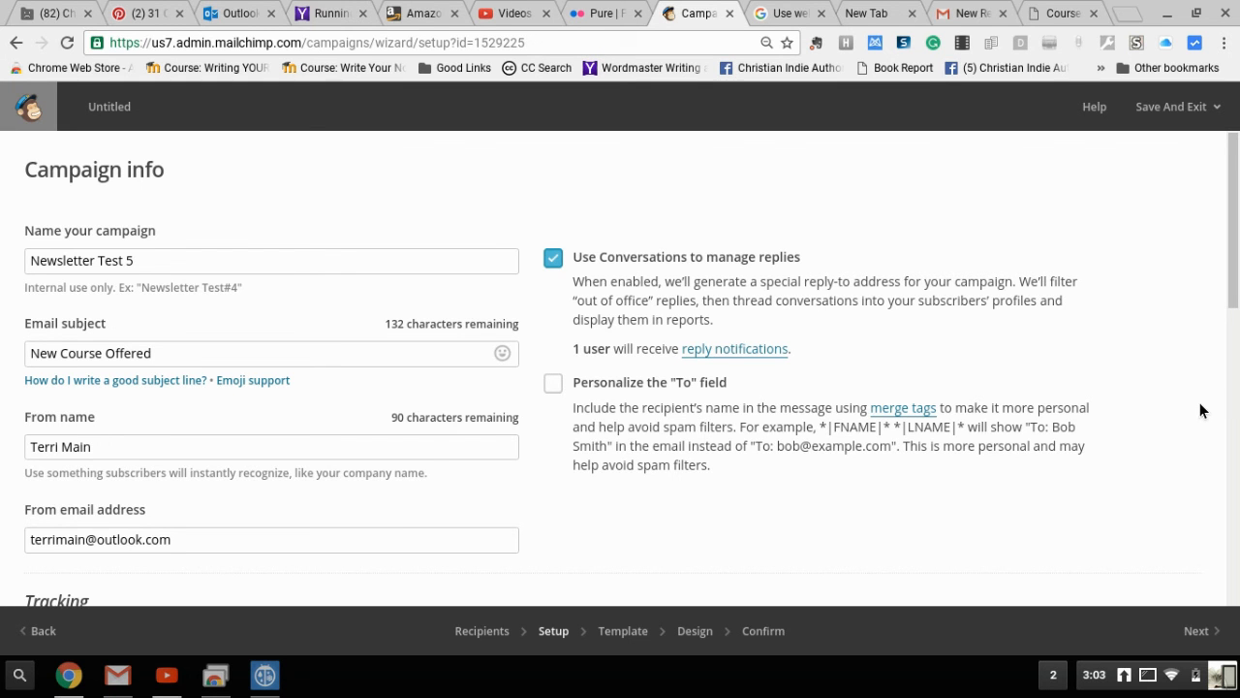
{"action": "scroll", "coordinate": [1199, 410], "scroll_direction": "down", "scroll_amount": 3}
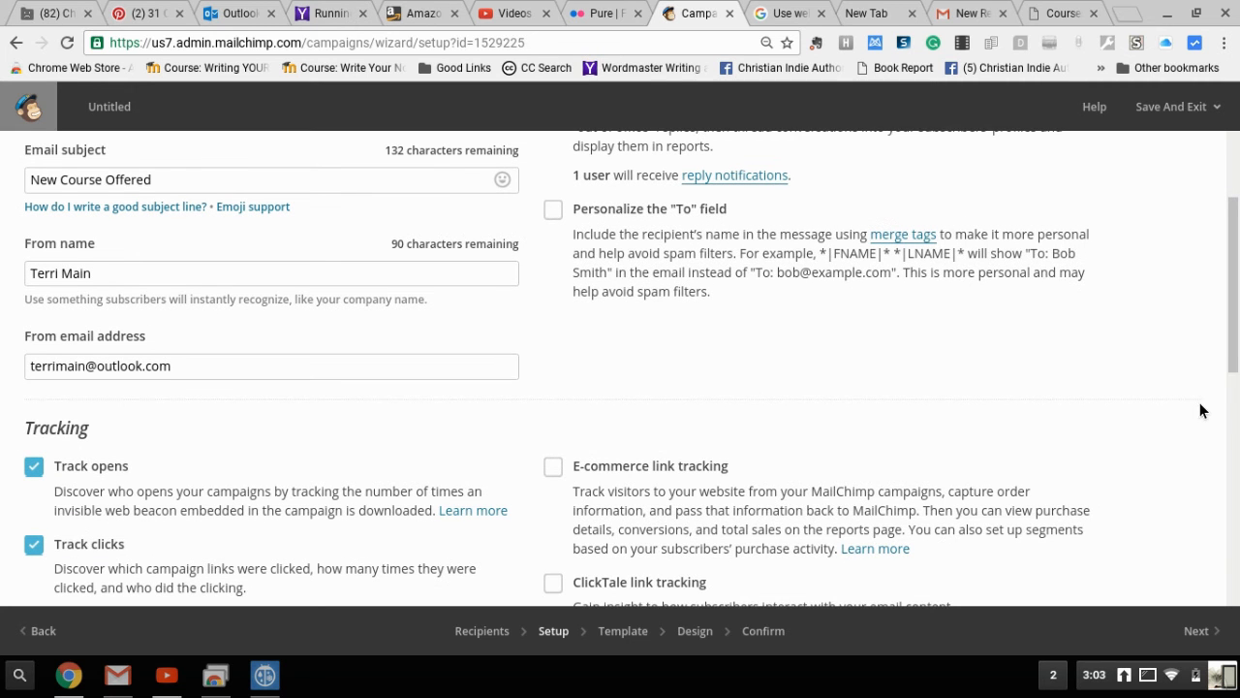
{"action": "scroll", "coordinate": [1200, 411], "scroll_direction": "down", "scroll_amount": 3}
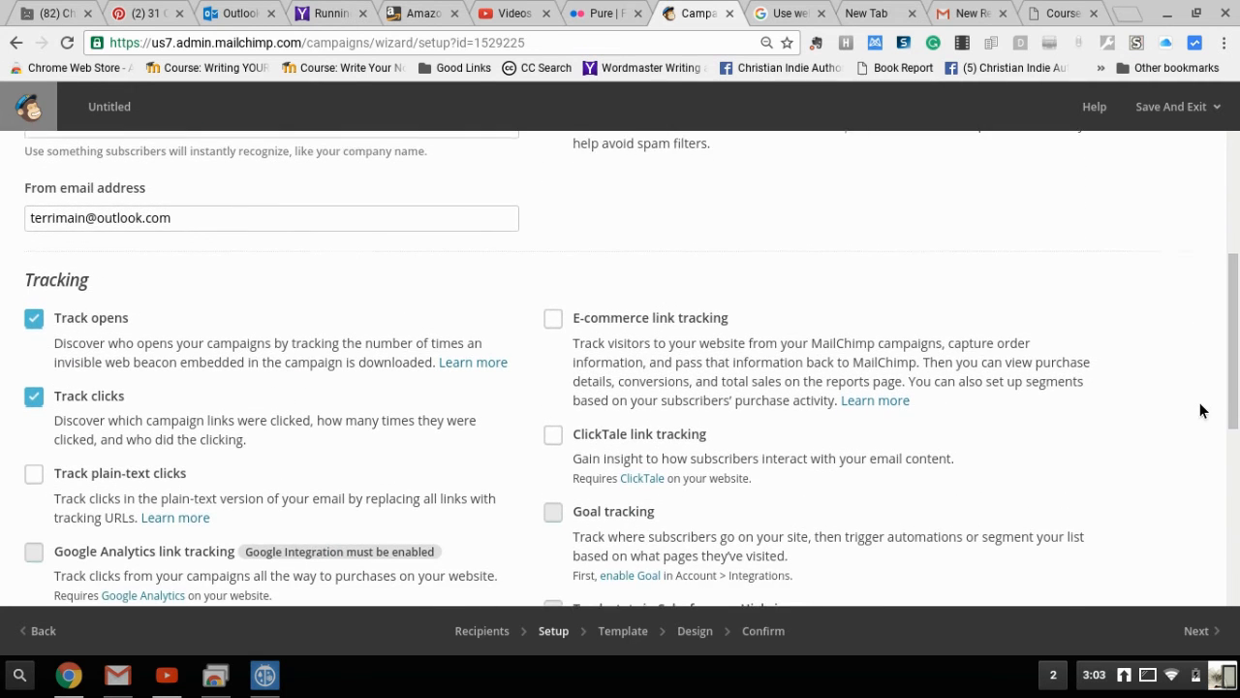
{"action": "scroll", "coordinate": [1199, 411], "scroll_direction": "down", "scroll_amount": 1}
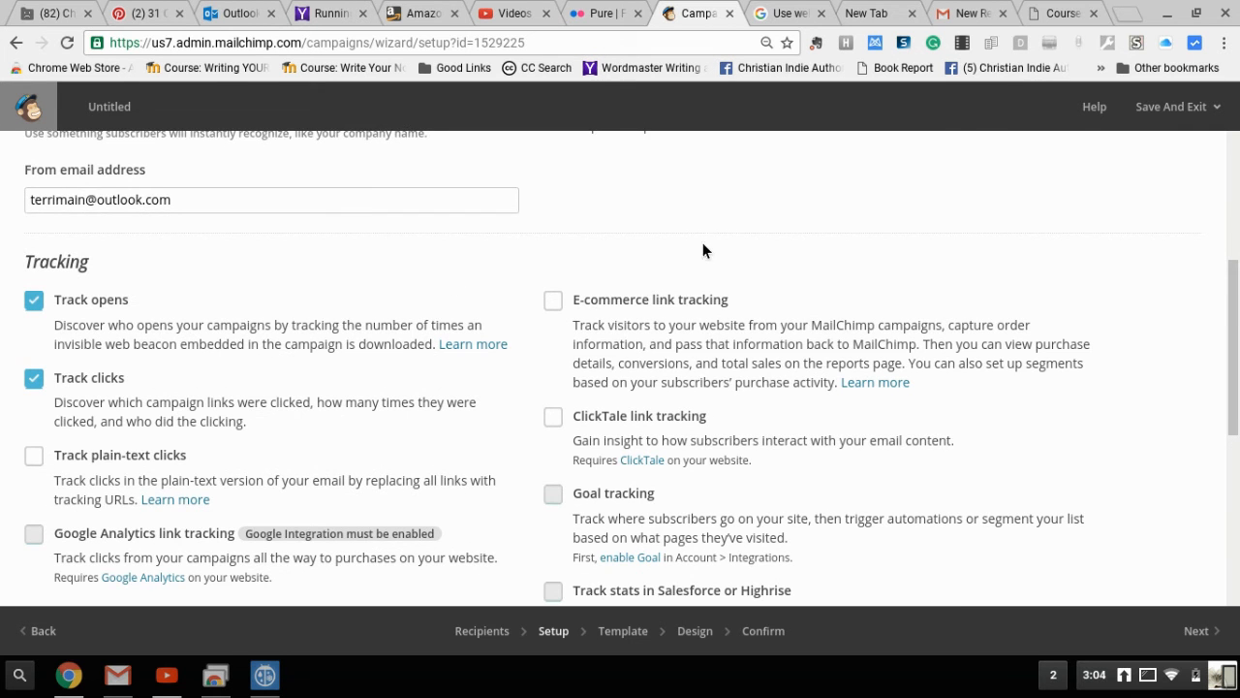
{"action": "scroll", "coordinate": [814, 263], "scroll_direction": "up", "scroll_amount": 2}
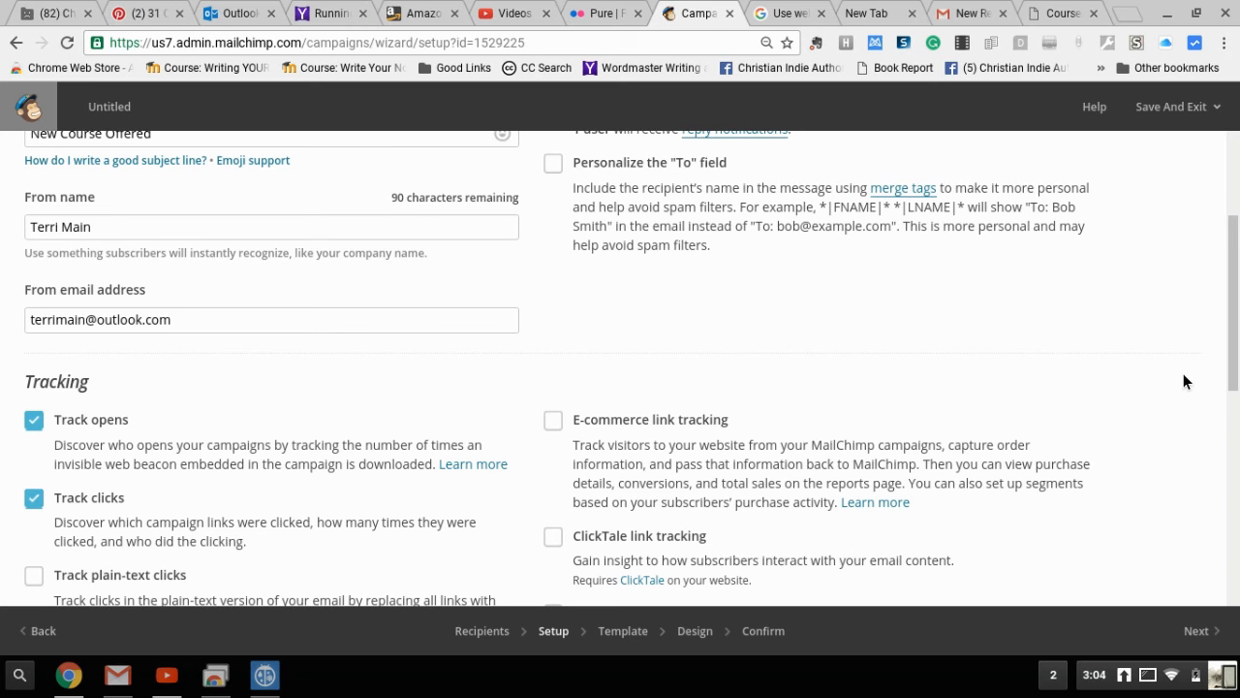
{"action": "scroll", "coordinate": [1180, 396], "scroll_direction": "down", "scroll_amount": 3}
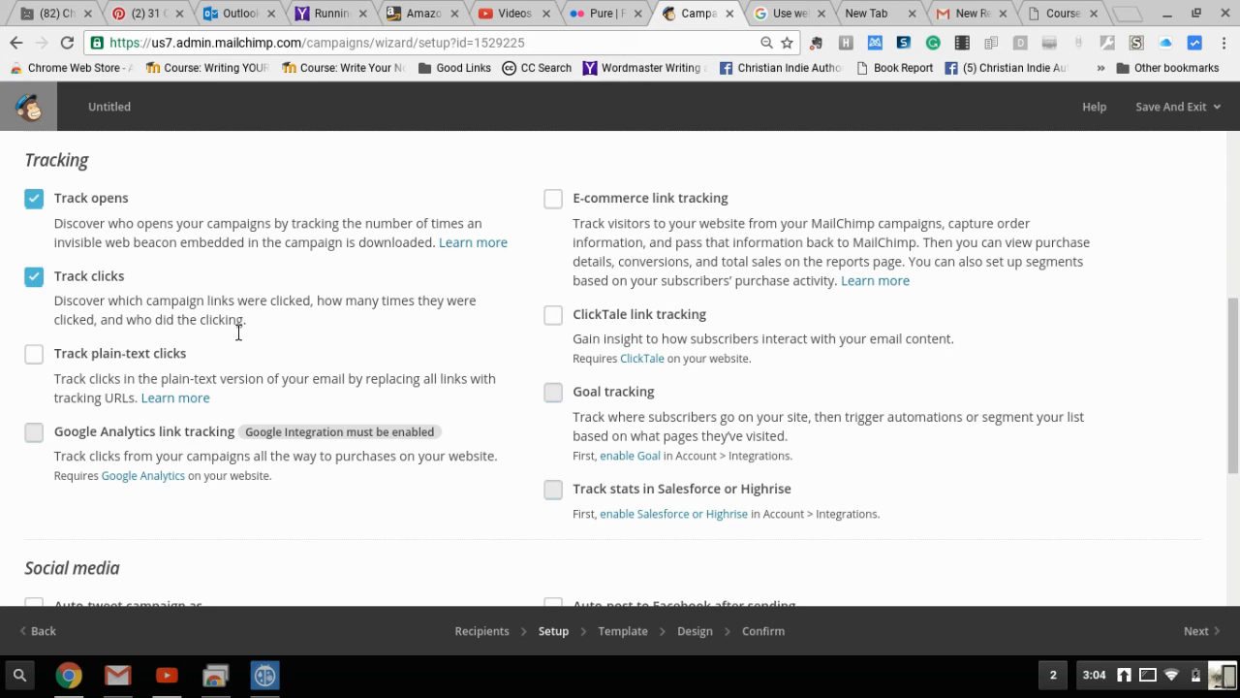
Enable Track plain-text clicks and Auto-tweet campaign, placing the cursor after *|URL|* in the tweet
{"action": "left_click", "coordinate": [35, 359]}
{"action": "scroll", "coordinate": [1000, 509], "scroll_direction": "down", "scroll_amount": 1}
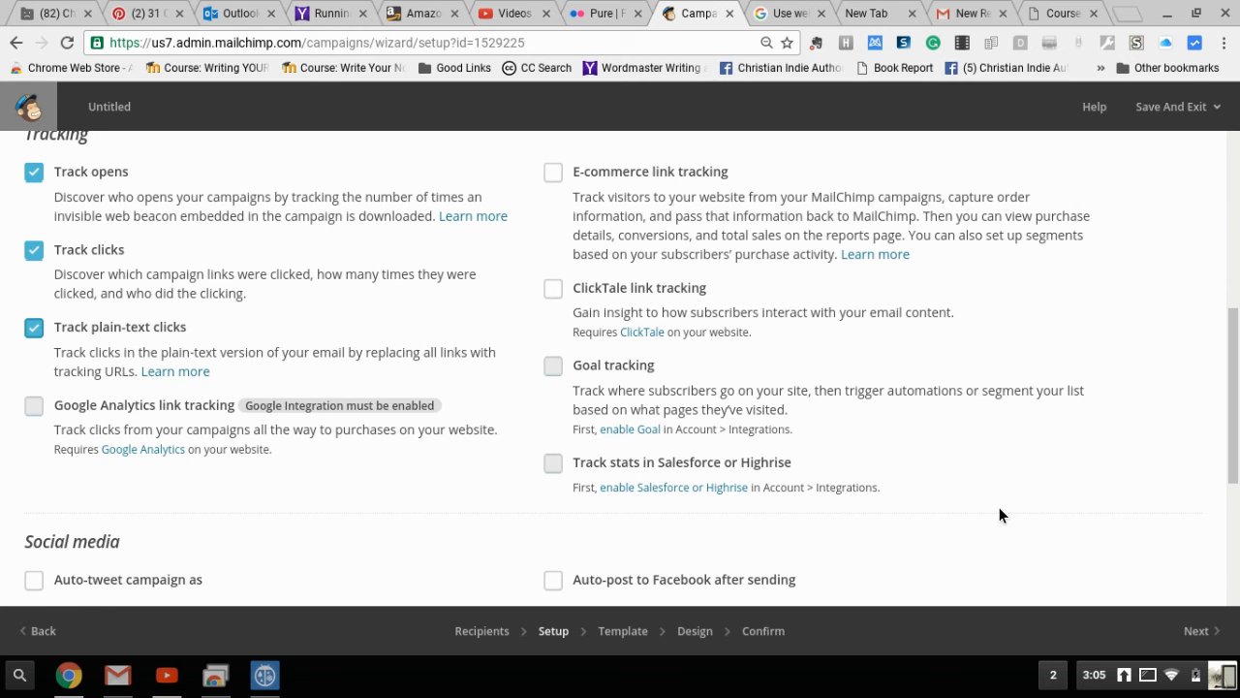
{"action": "scroll", "coordinate": [999, 513], "scroll_direction": "down", "scroll_amount": 2}
{"action": "scroll", "coordinate": [1000, 514], "scroll_direction": "down", "scroll_amount": 5}
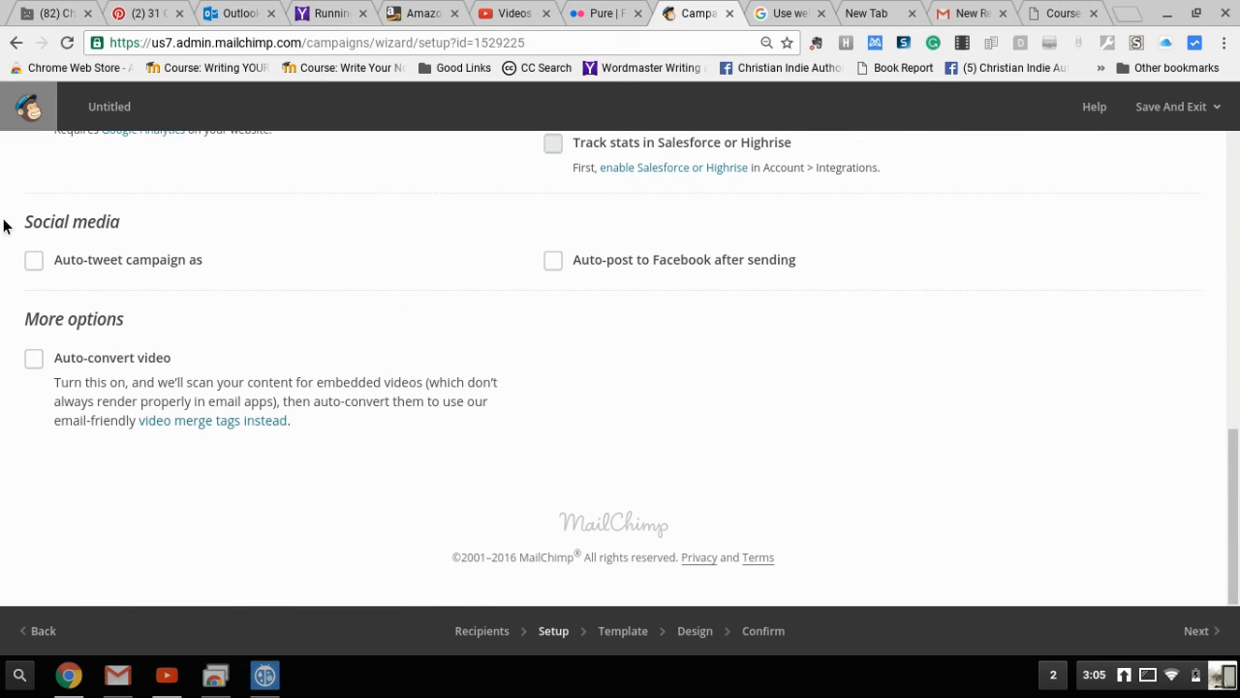
{"action": "left_click", "coordinate": [38, 264]}
{"action": "left_click", "coordinate": [39, 263]}
{"action": "left_click", "coordinate": [38, 264]}
{"action": "left_click", "coordinate": [264, 360]}
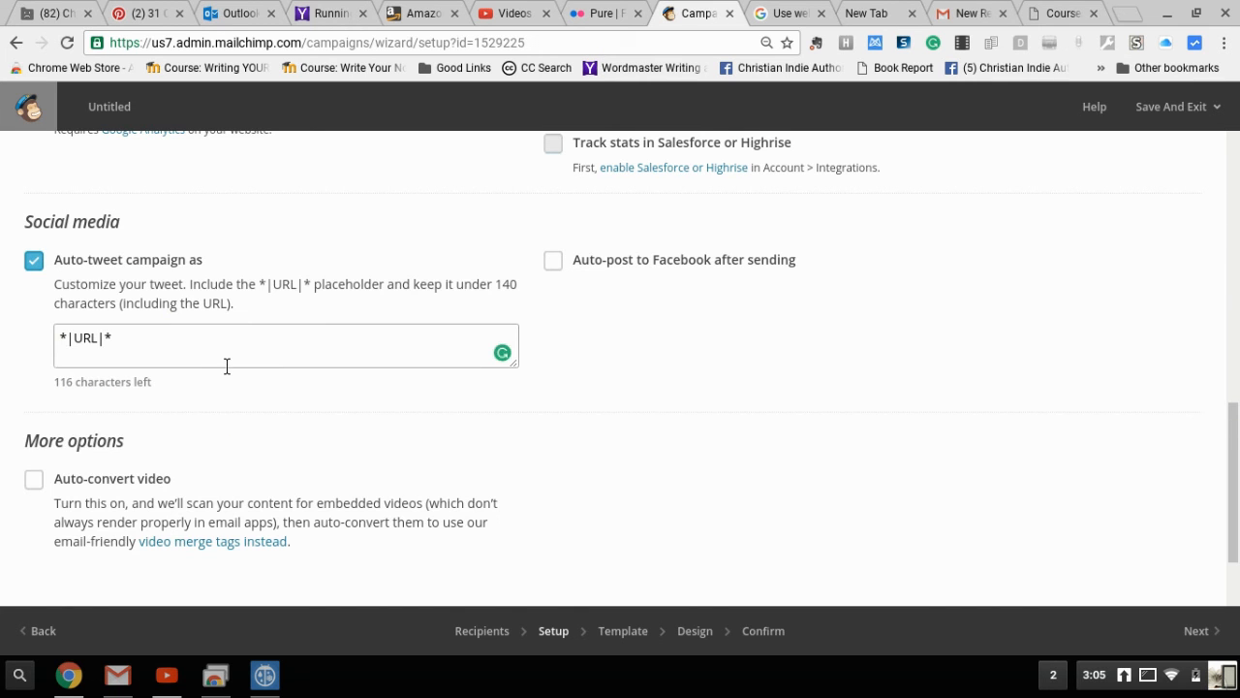
{"action": "left_click", "coordinate": [193, 357]}
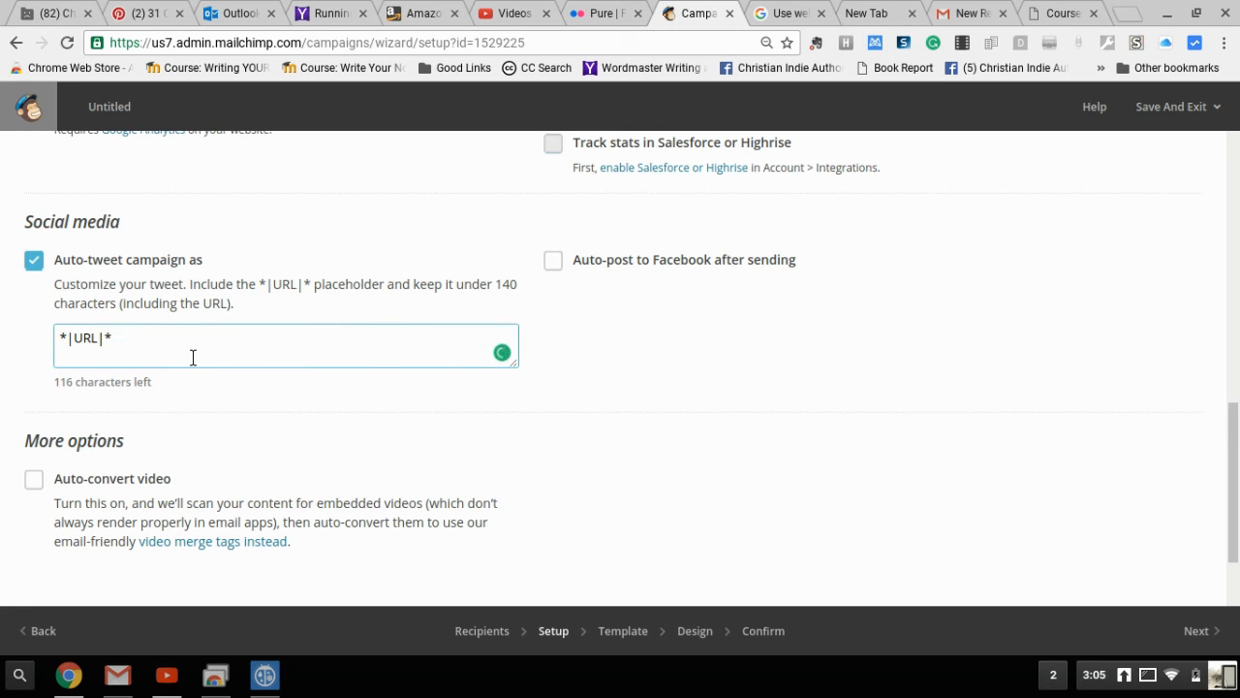
Add 'New Novel Writing Class Offered. Just $20. Find out more.' after *|URL|* in the tweet
{"action": "type", "text": "New Novel Writing C"}
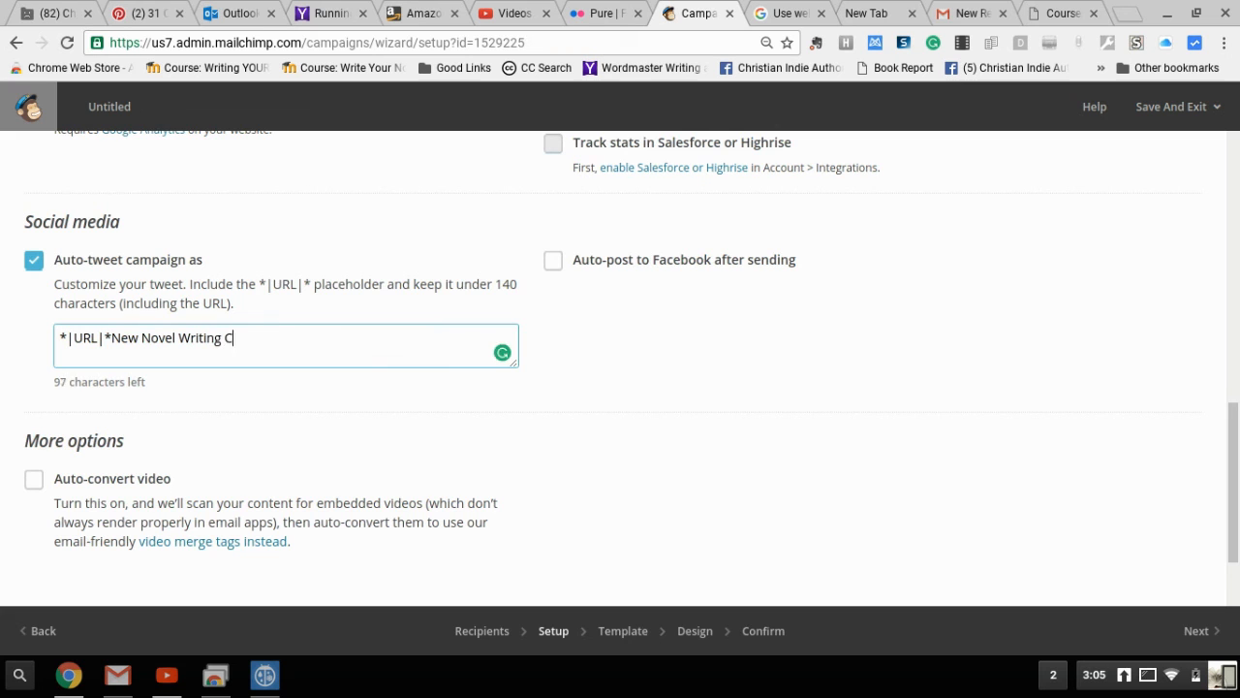
{"action": "type", "text": "lass Offered. Just $20"}
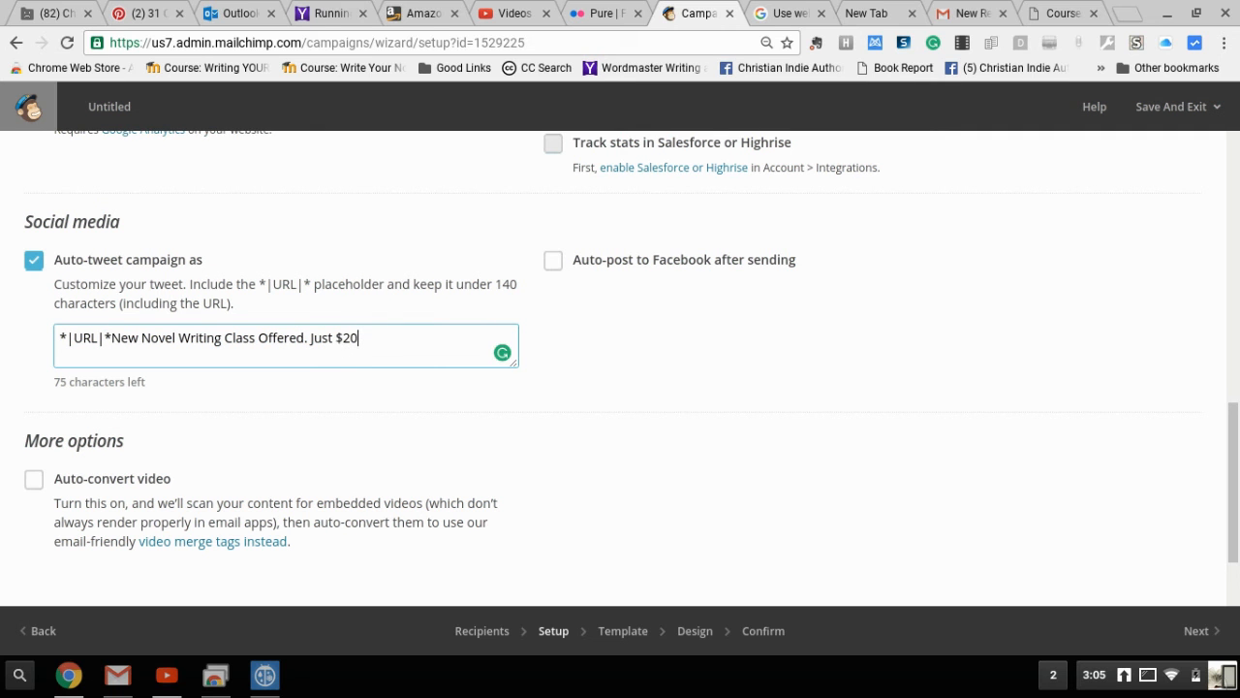
{"action": "type", "text": ". Find out more."}
{"action": "left_click", "coordinate": [598, 341]}
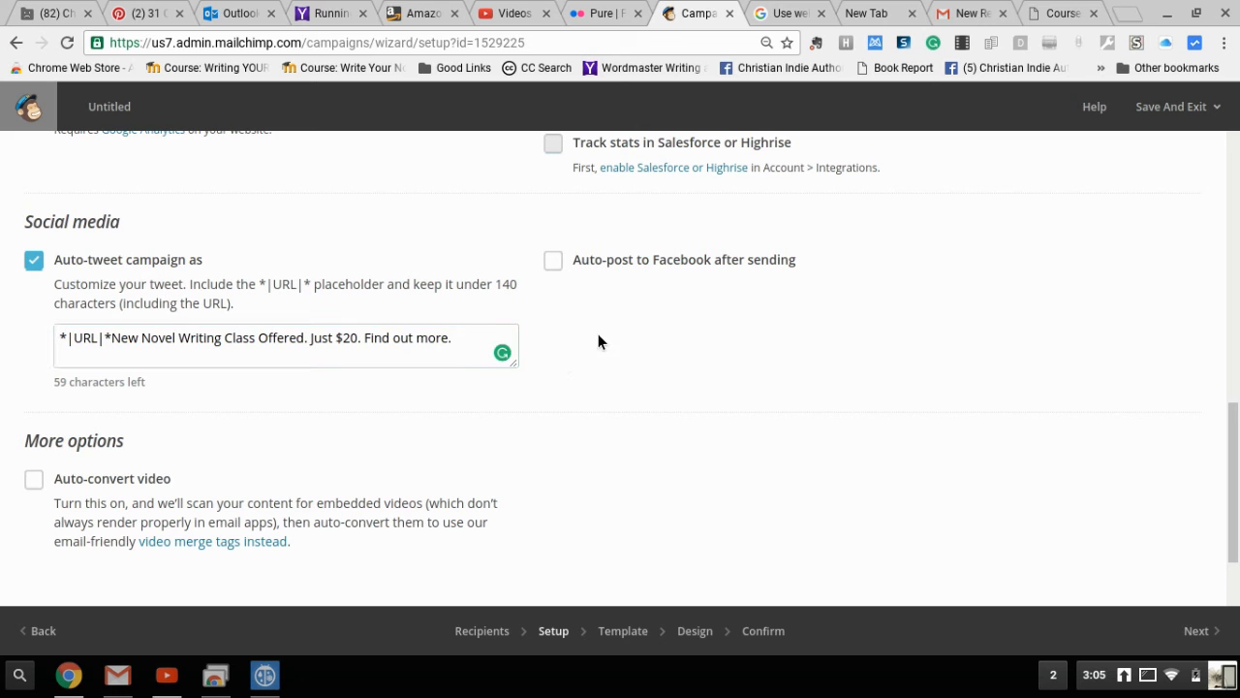
Turn on Auto-post to Facebook after sending
{"action": "left_click", "coordinate": [553, 262]}
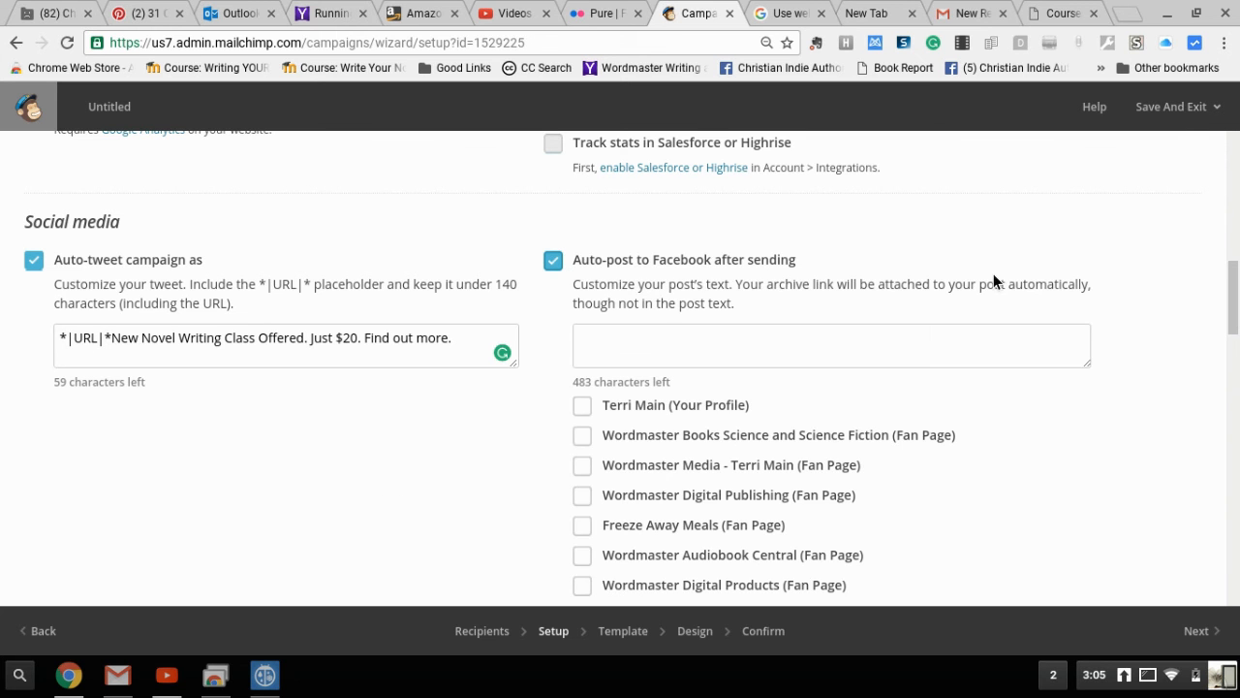
{"action": "scroll", "coordinate": [1121, 337], "scroll_direction": "down", "scroll_amount": 2}
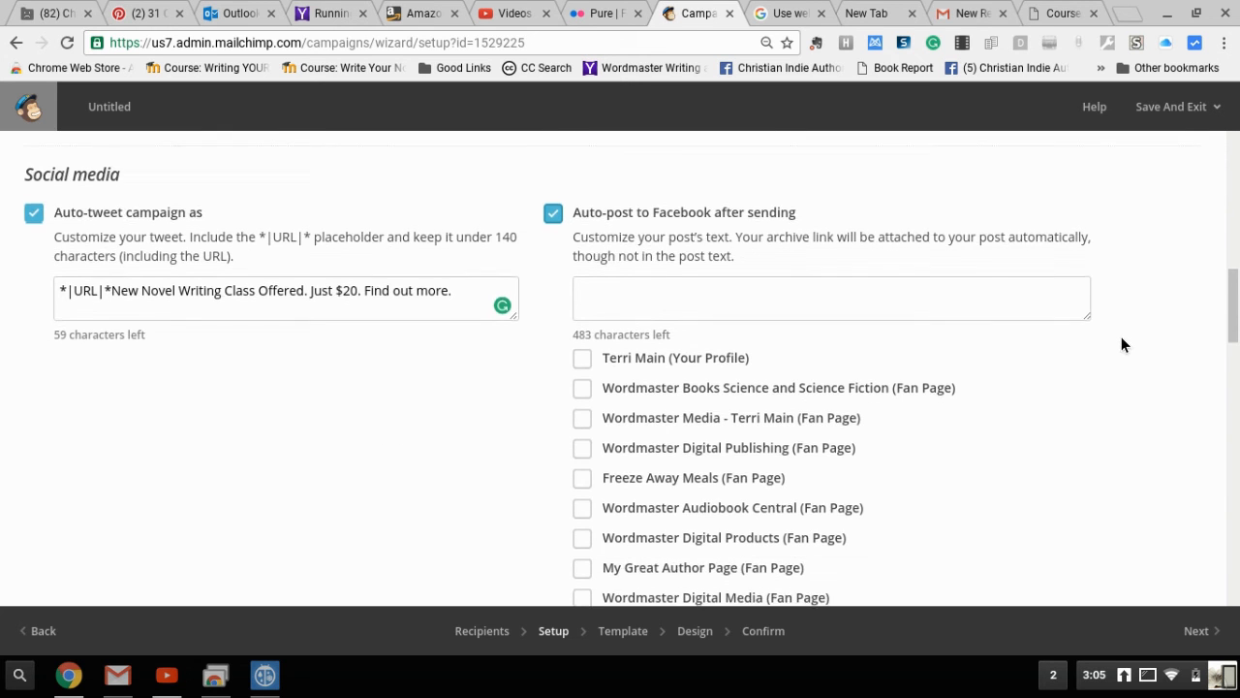
{"action": "scroll", "coordinate": [1121, 345], "scroll_direction": "down", "scroll_amount": 4}
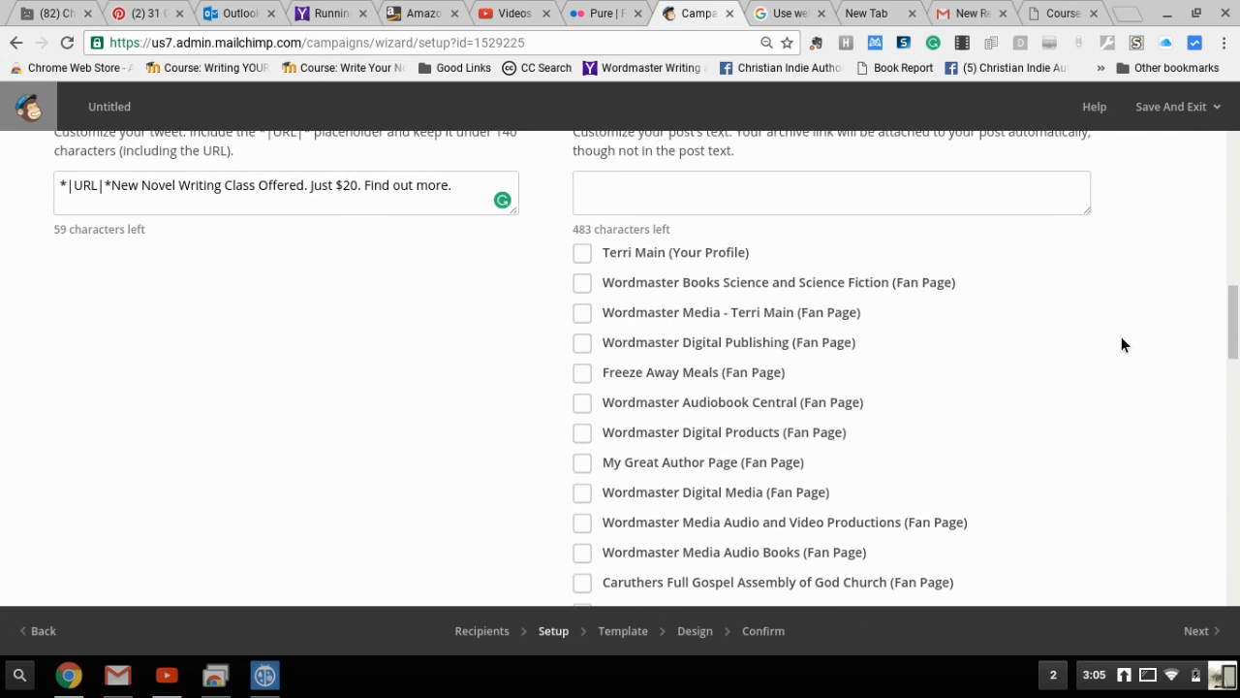
{"action": "scroll", "coordinate": [1121, 345], "scroll_direction": "down", "scroll_amount": 2}
{"action": "scroll", "coordinate": [1121, 345], "scroll_direction": "up", "scroll_amount": 5}
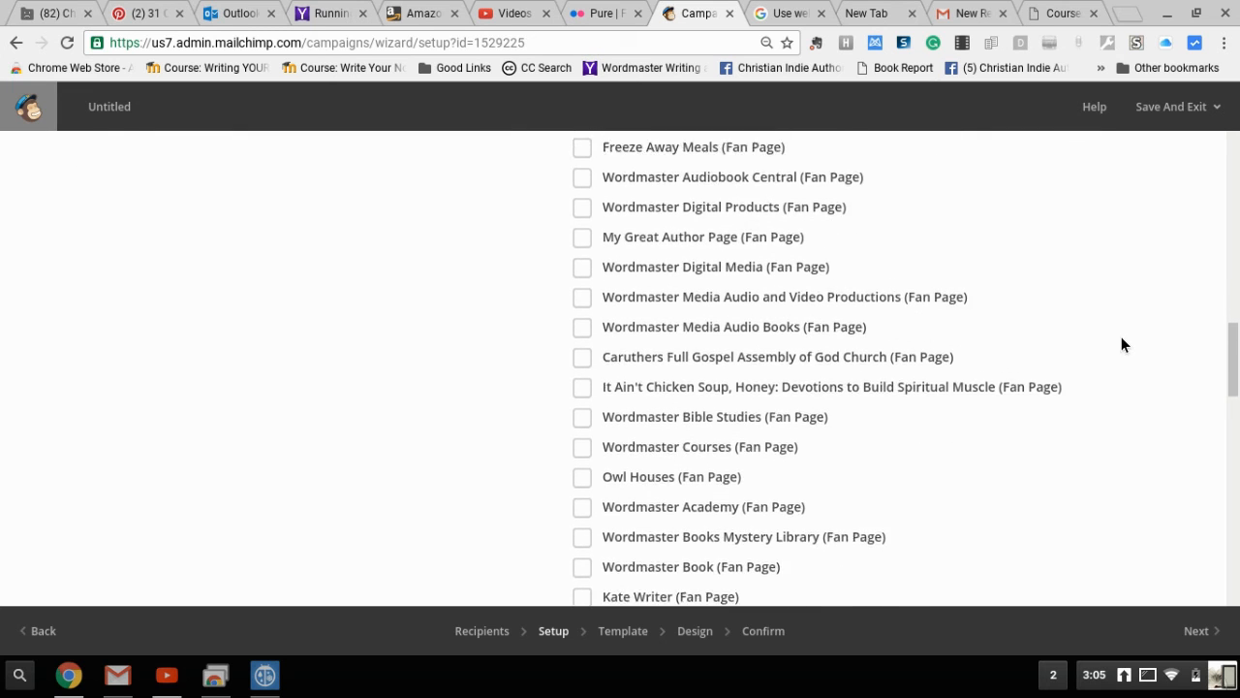
{"action": "scroll", "coordinate": [1121, 345], "scroll_direction": "down", "scroll_amount": 2}
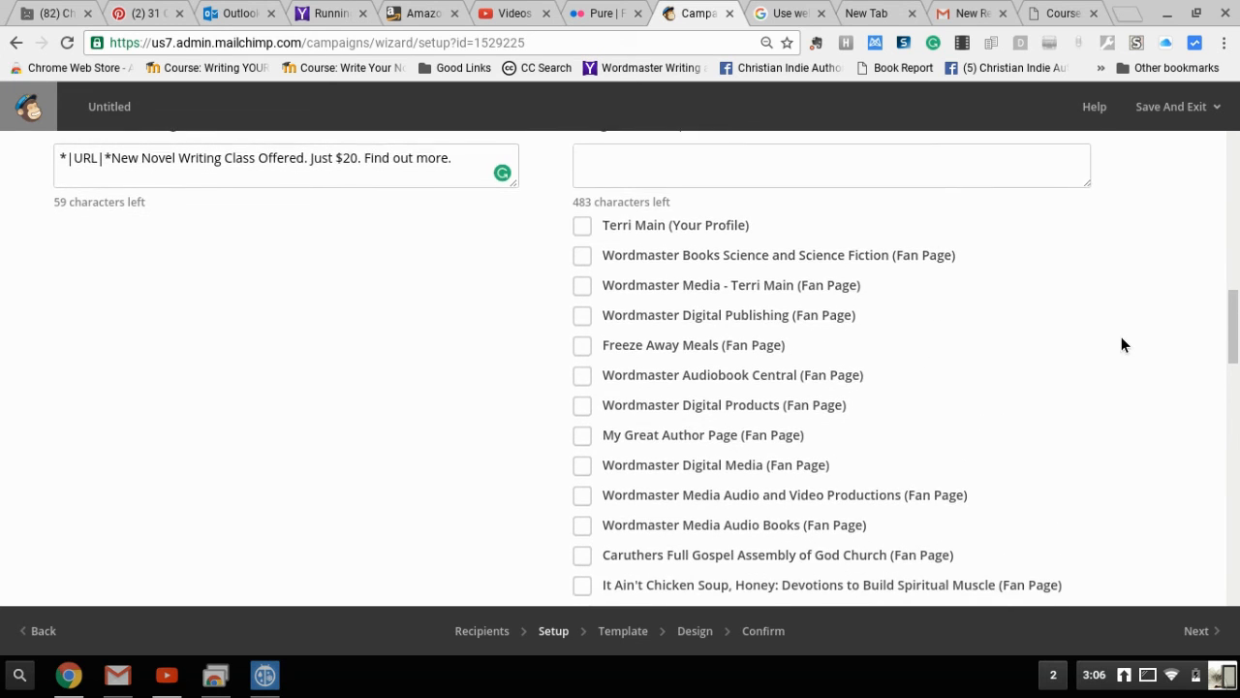
{"action": "scroll", "coordinate": [1121, 345], "scroll_direction": "down", "scroll_amount": 3}
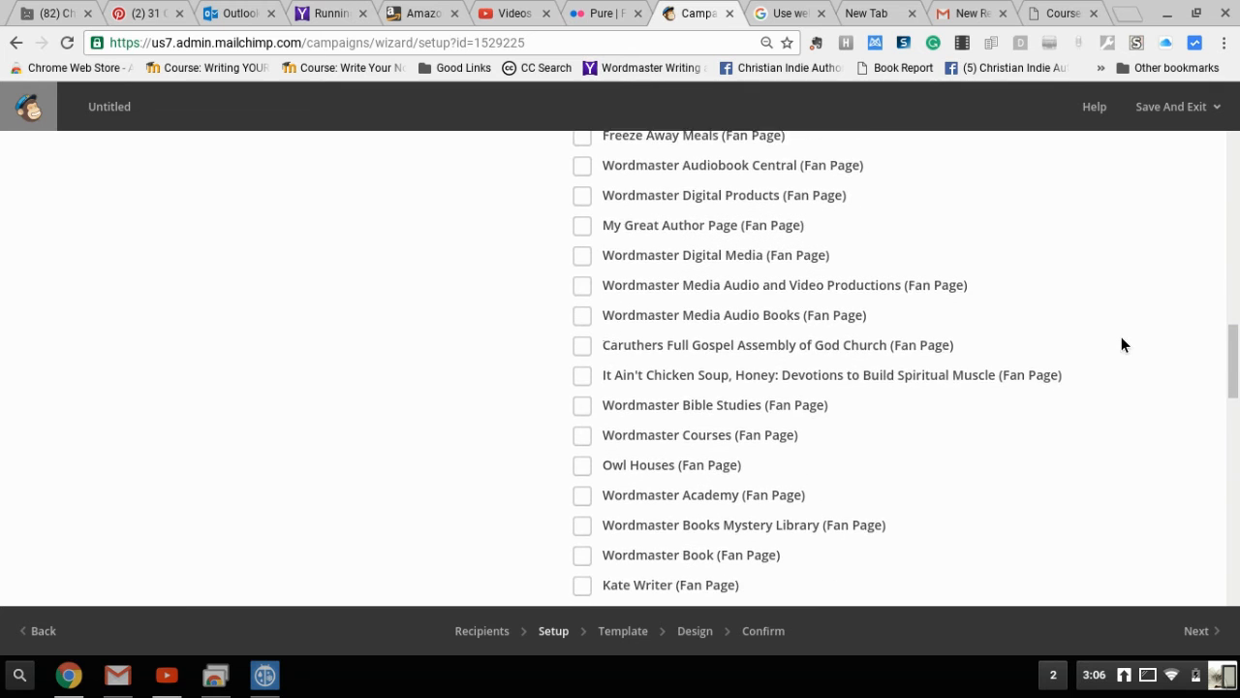
{"action": "scroll", "coordinate": [1121, 345], "scroll_direction": "up", "scroll_amount": 7}
{"action": "scroll", "coordinate": [1121, 345], "scroll_direction": "up", "scroll_amount": 1}
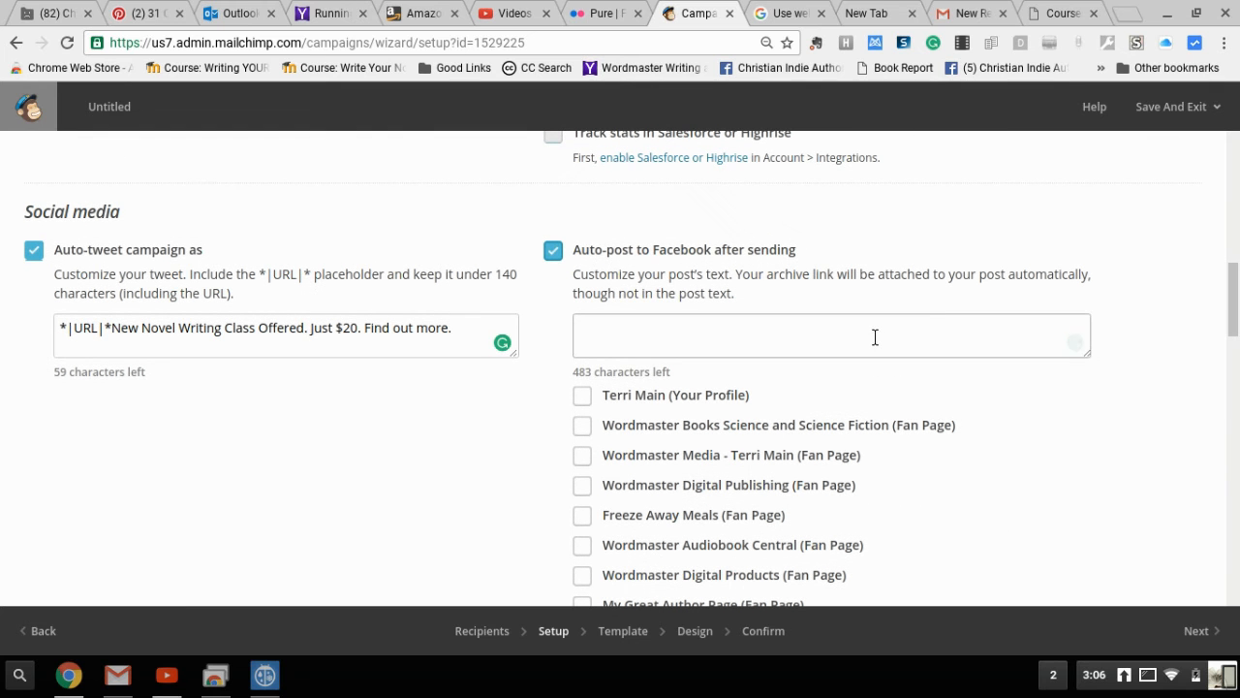
Tick the personal profile as a Facebook posting destination
{"action": "left_click", "coordinate": [586, 399]}
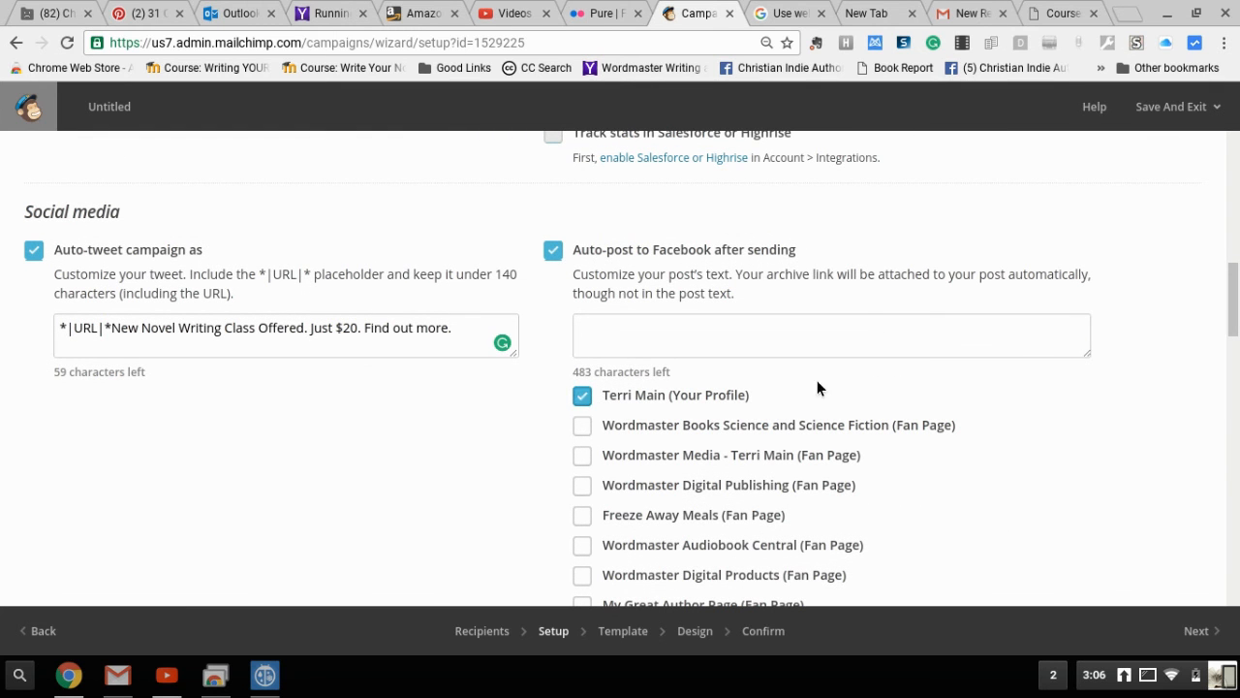
{"action": "scroll", "coordinate": [1110, 437], "scroll_direction": "down", "scroll_amount": 3}
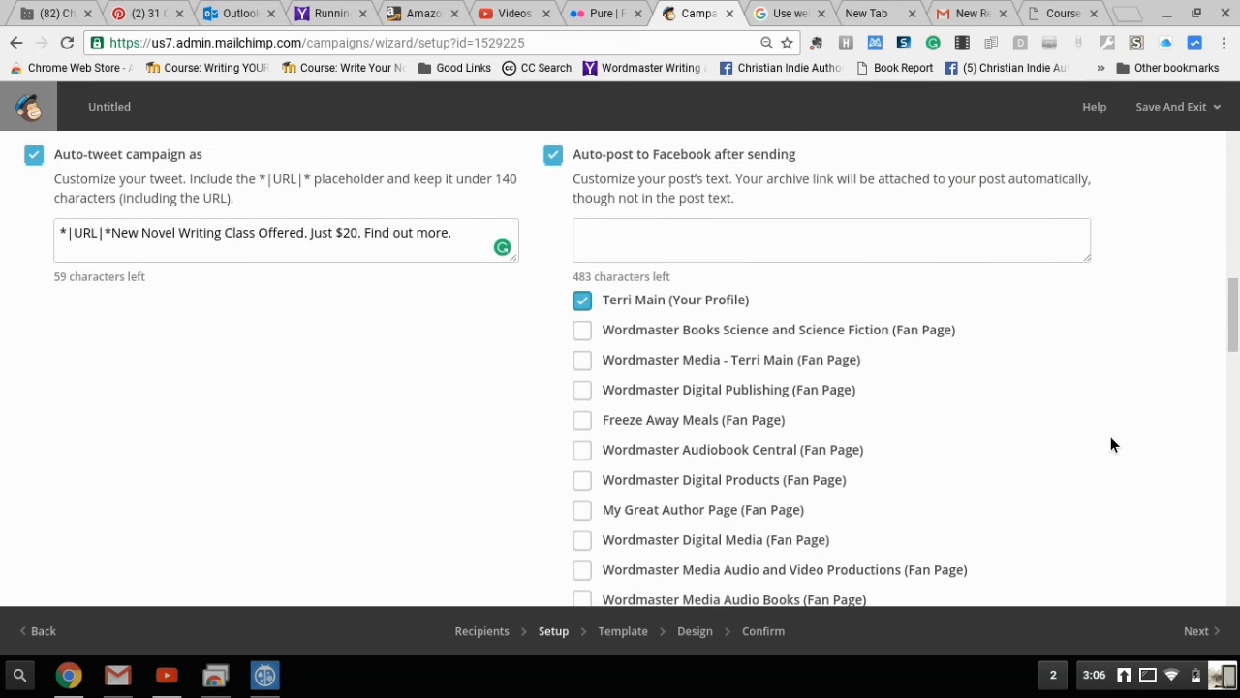
{"action": "scroll", "coordinate": [1110, 444], "scroll_direction": "down", "scroll_amount": 2}
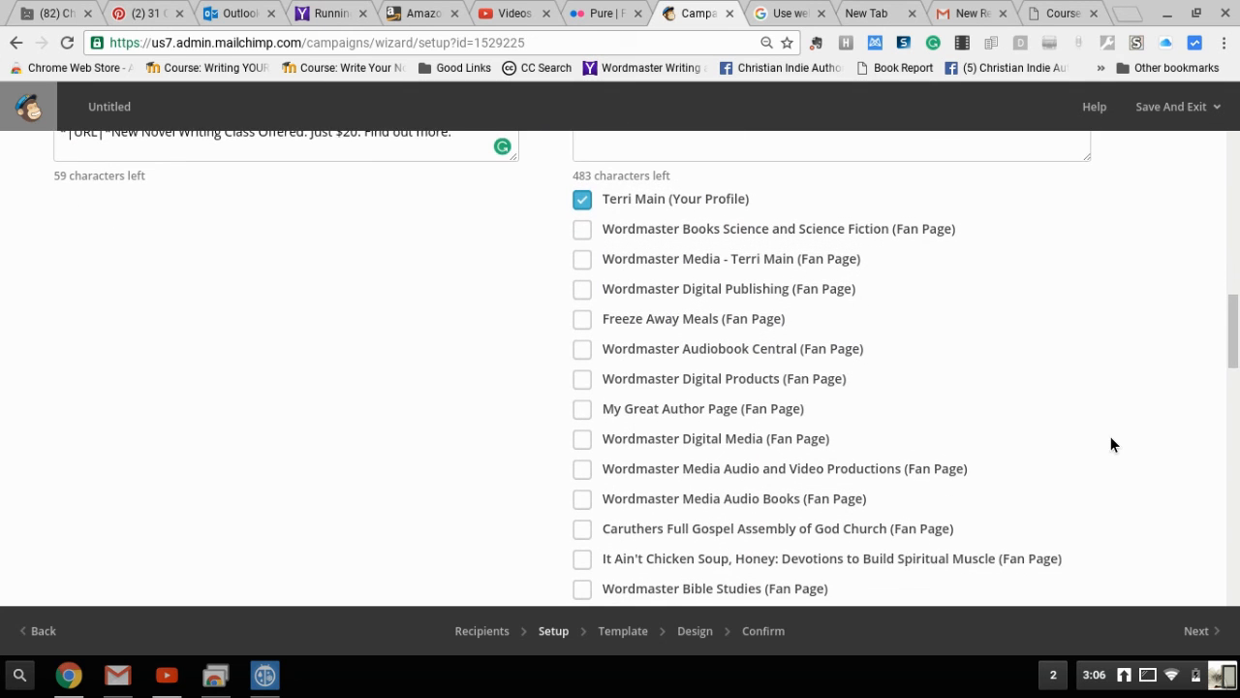
{"action": "scroll", "coordinate": [1110, 444], "scroll_direction": "down", "scroll_amount": 3}
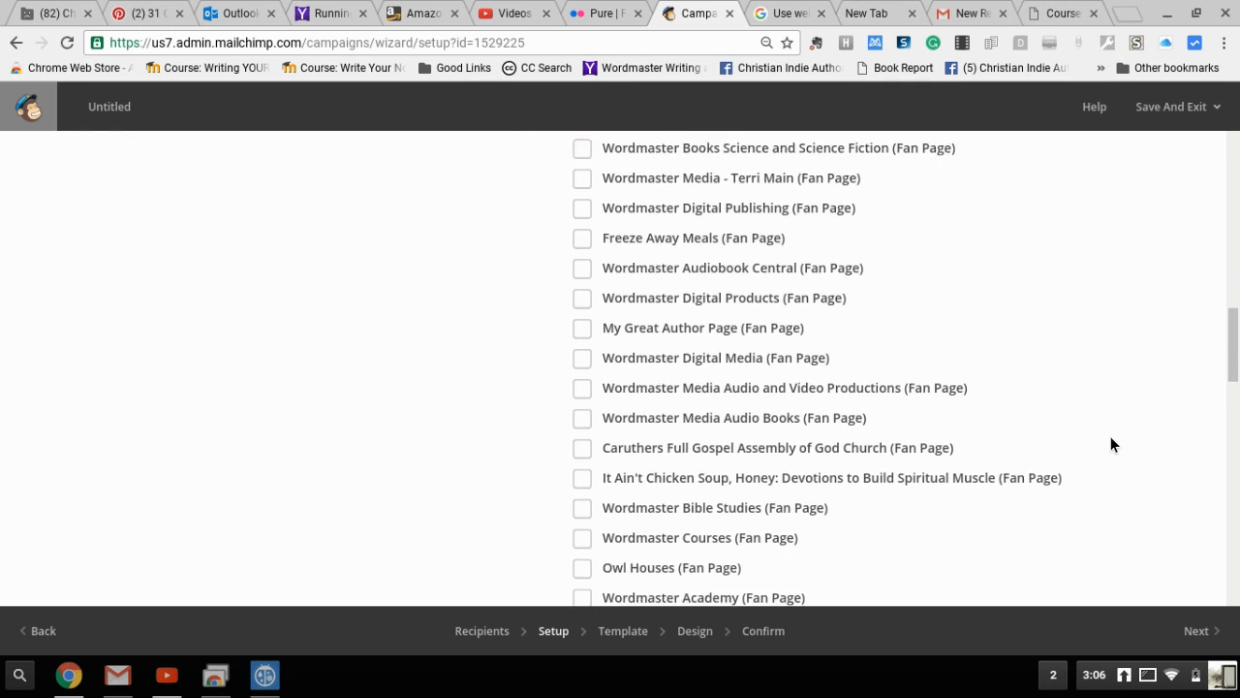
{"action": "scroll", "coordinate": [1111, 444], "scroll_direction": "down", "scroll_amount": 1}
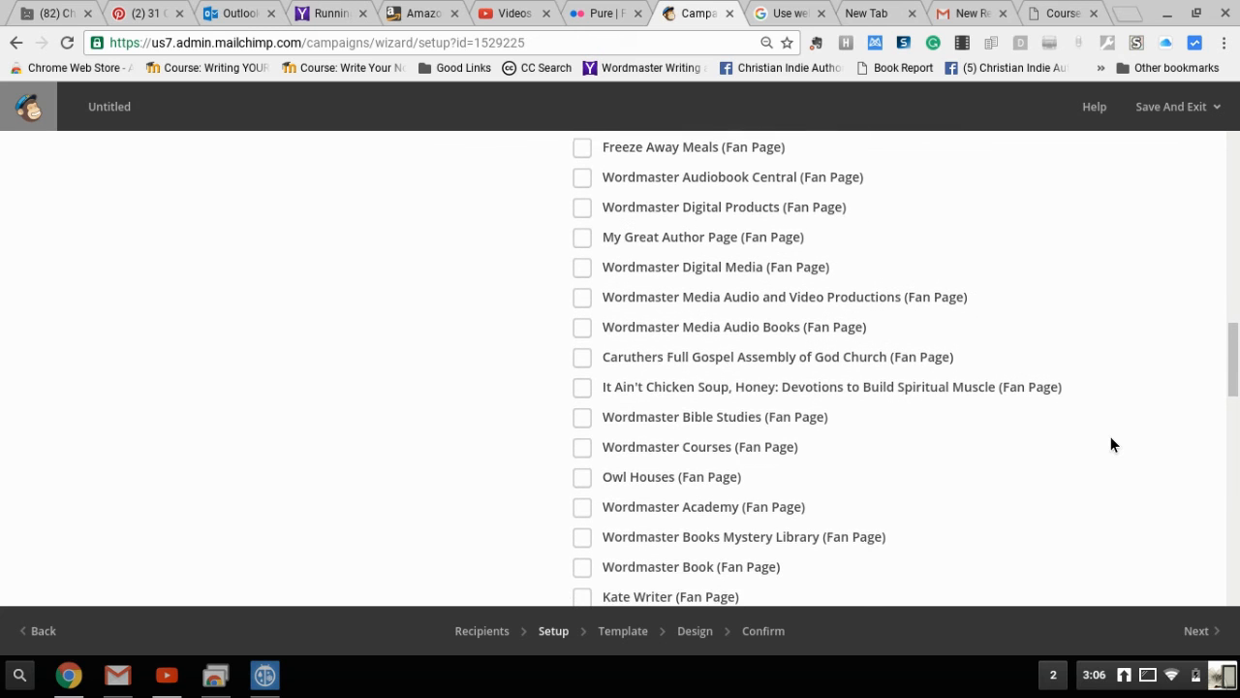
{"action": "scroll", "coordinate": [1111, 444], "scroll_direction": "down", "scroll_amount": 2}
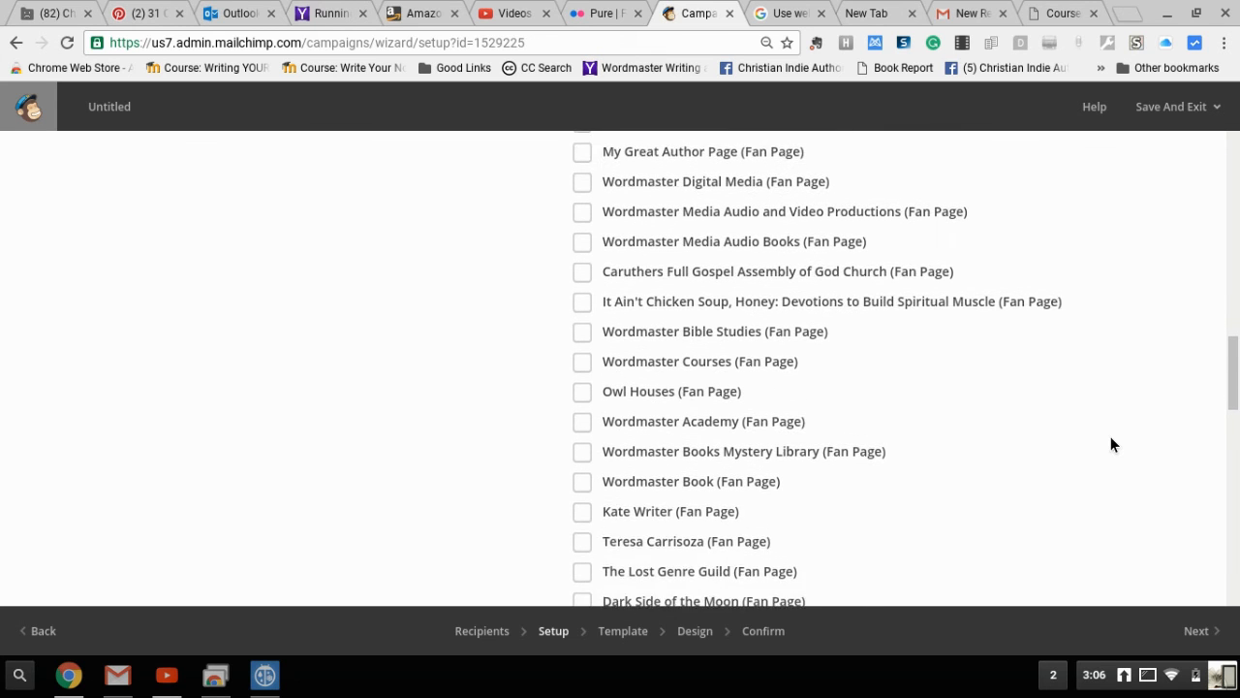
Tick the Wordmaster Courses, Wordmaster Academy and Wordmaster Media fan pages for auto-posting
{"action": "left_click", "coordinate": [589, 349]}
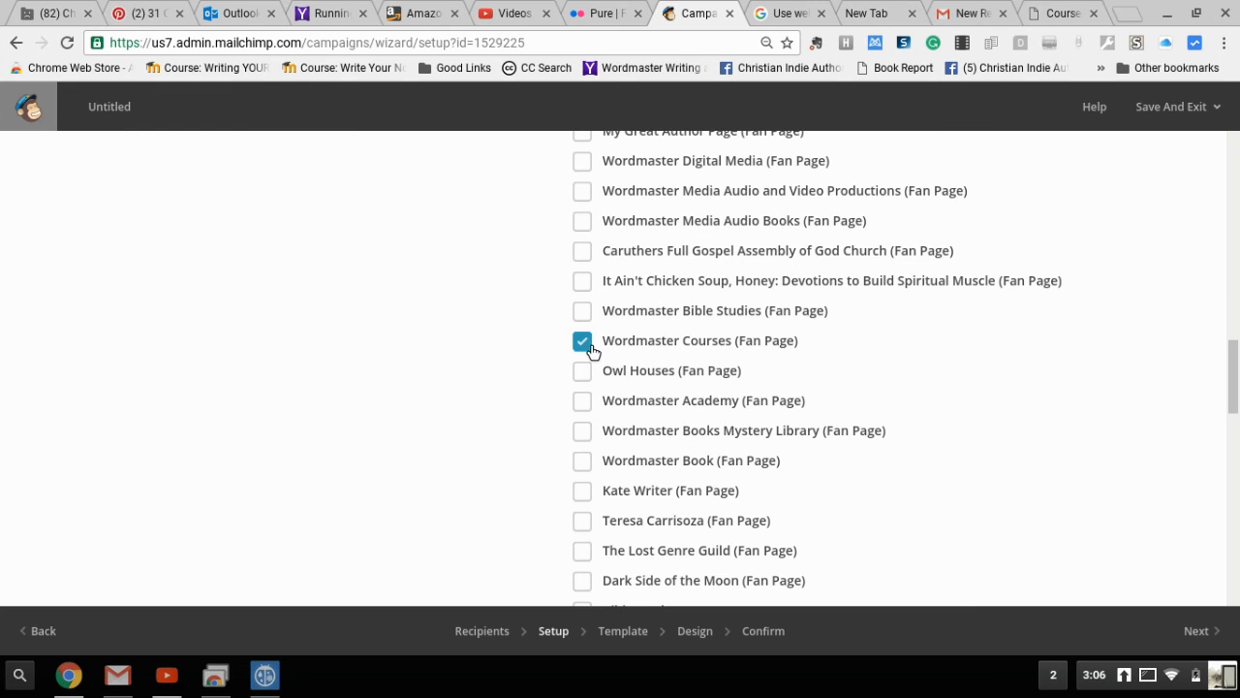
{"action": "left_click", "coordinate": [589, 407]}
{"action": "scroll", "coordinate": [1067, 448], "scroll_direction": "down", "scroll_amount": 1}
{"action": "scroll", "coordinate": [1067, 451], "scroll_direction": "down", "scroll_amount": 5}
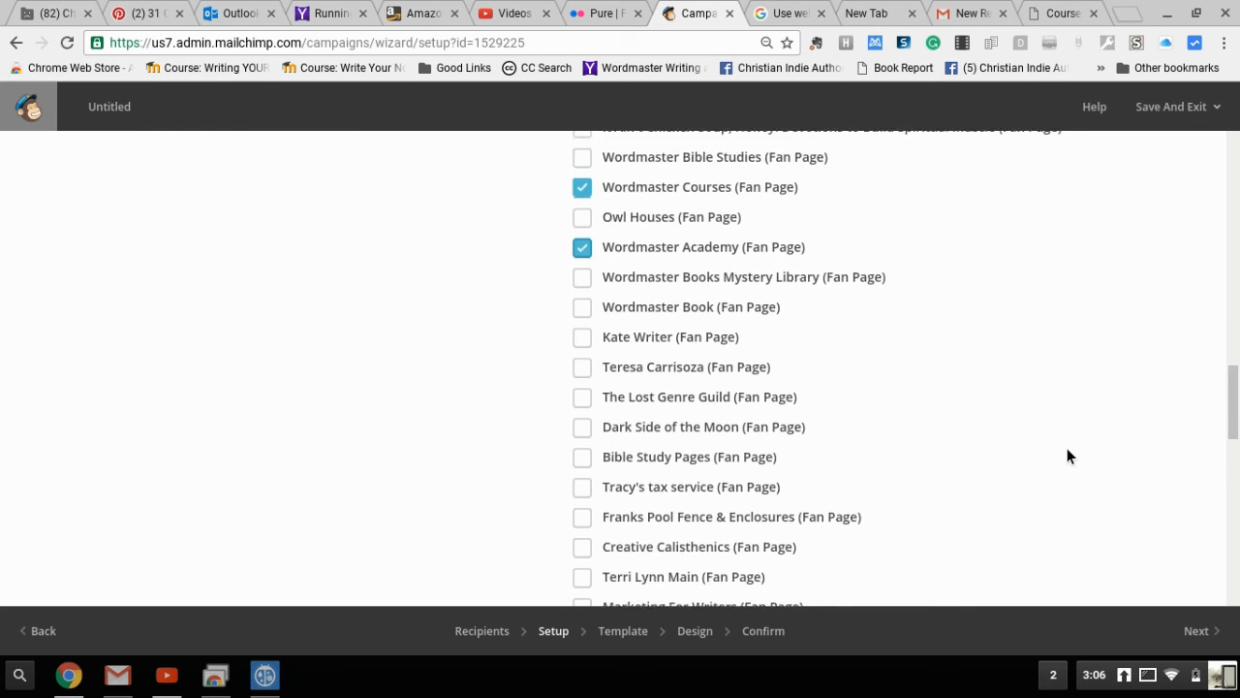
{"action": "scroll", "coordinate": [1067, 451], "scroll_direction": "up", "scroll_amount": 3}
{"action": "scroll", "coordinate": [1067, 449], "scroll_direction": "up", "scroll_amount": 7}
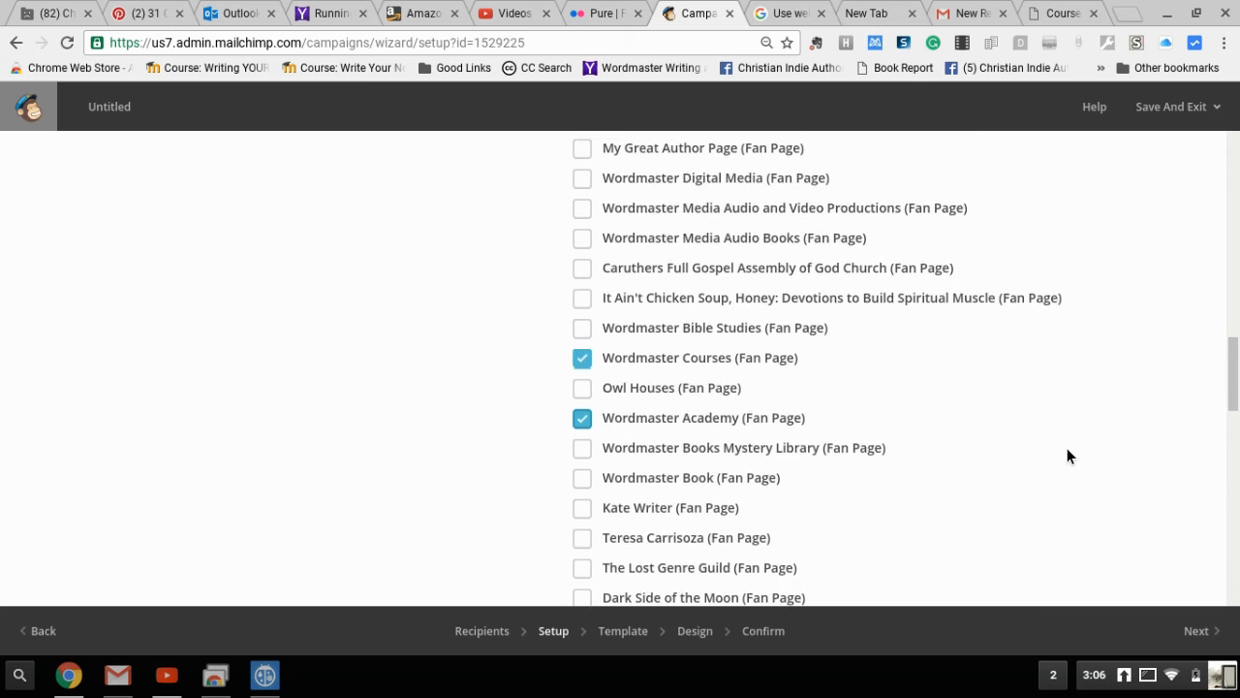
{"action": "scroll", "coordinate": [1067, 448], "scroll_direction": "up", "scroll_amount": 2}
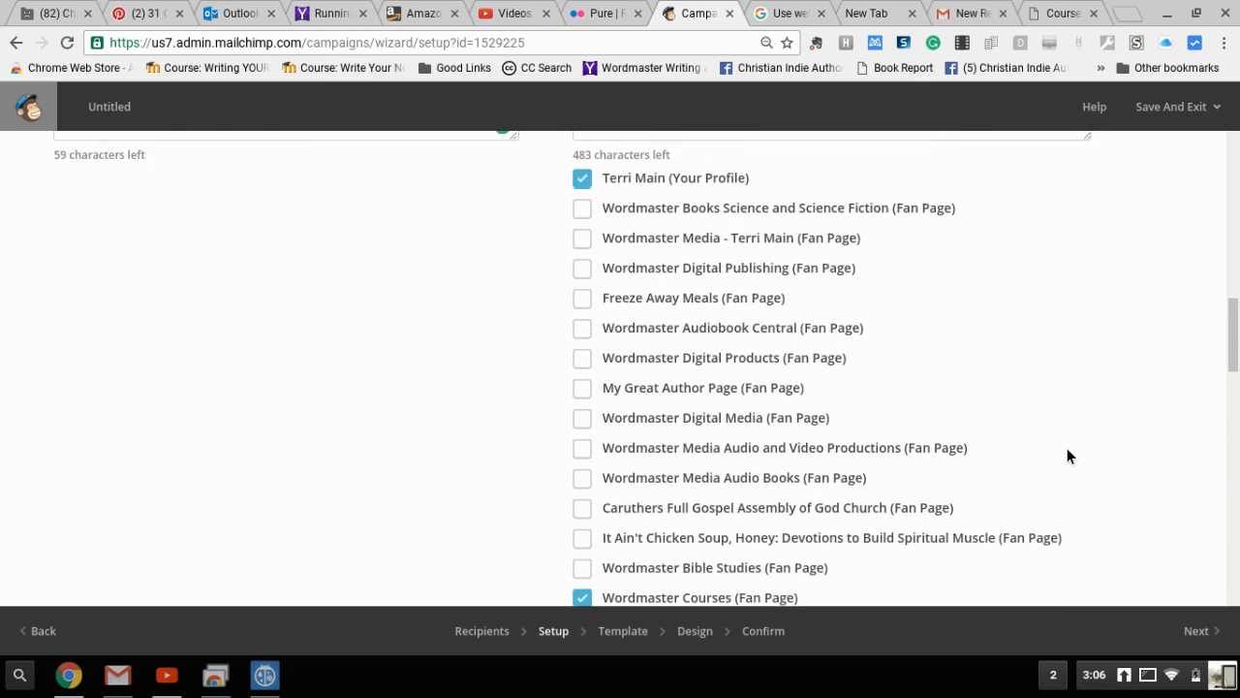
{"action": "scroll", "coordinate": [1067, 455], "scroll_direction": "up", "scroll_amount": 1}
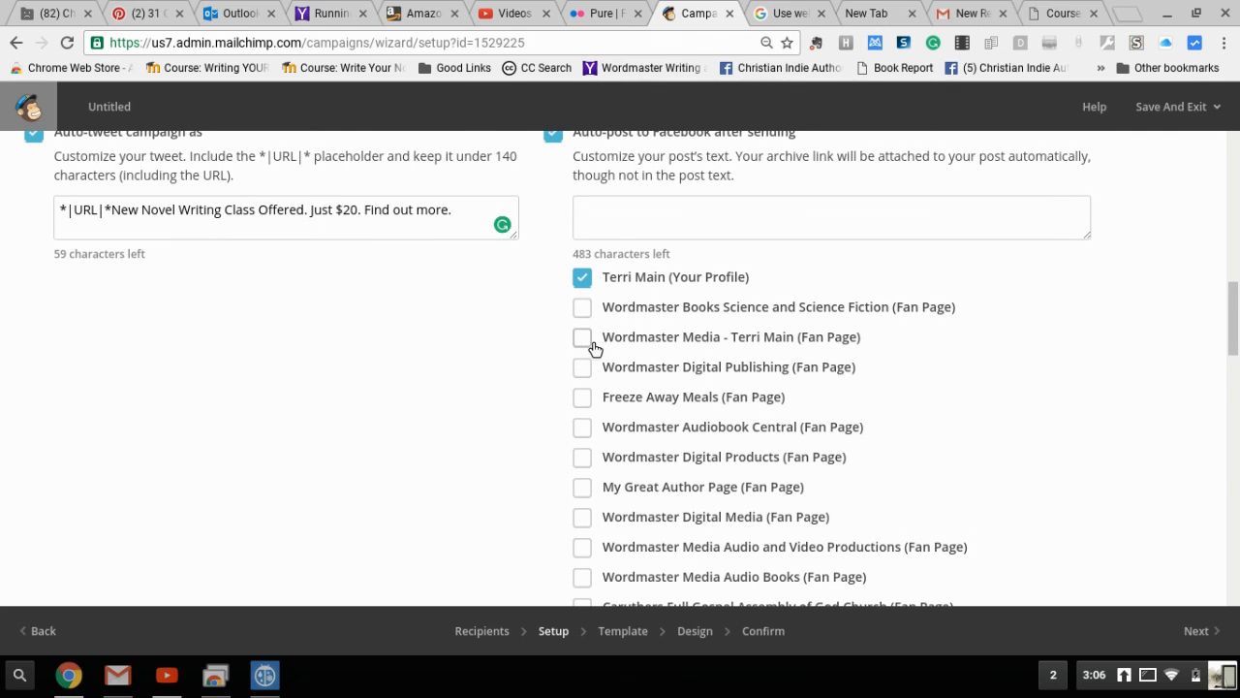
{"action": "left_click", "coordinate": [585, 339]}
Untick the profile, Wordmaster Media, Courses and Academy so no Facebook destination stays selected
{"action": "left_click", "coordinate": [583, 280]}
{"action": "left_click", "coordinate": [584, 339]}
{"action": "scroll", "coordinate": [1031, 455], "scroll_direction": "down", "scroll_amount": 3}
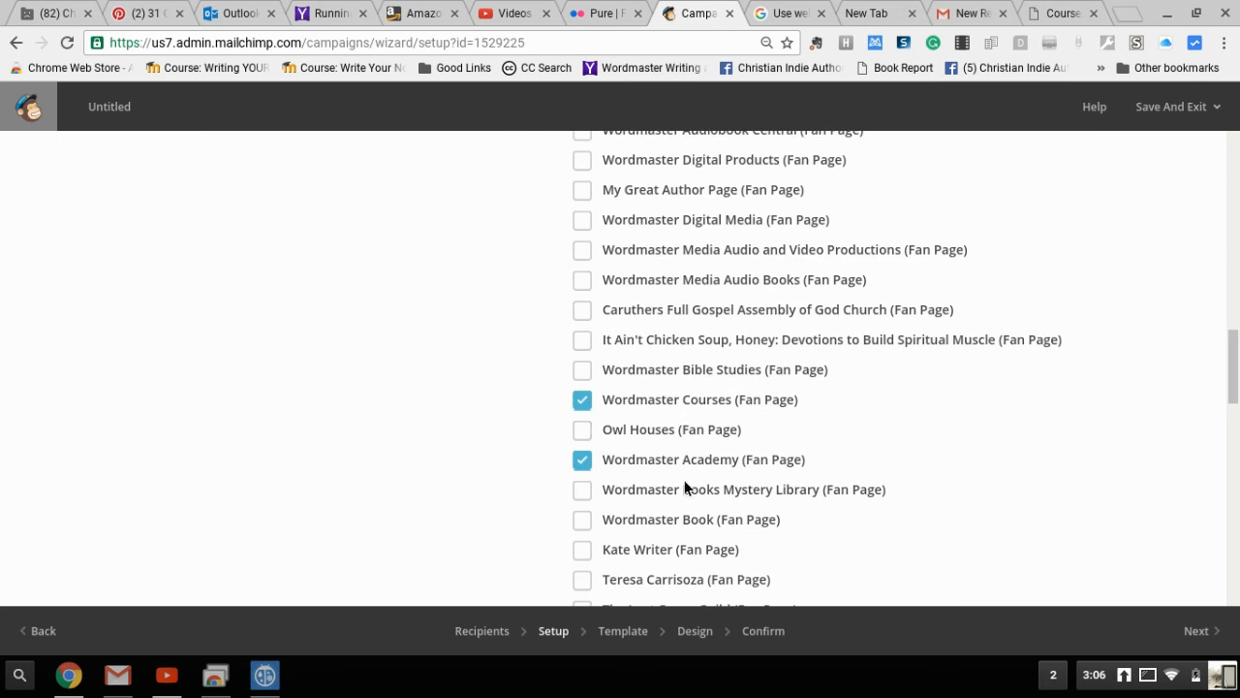
{"action": "left_click", "coordinate": [586, 407]}
{"action": "left_click", "coordinate": [584, 471]}
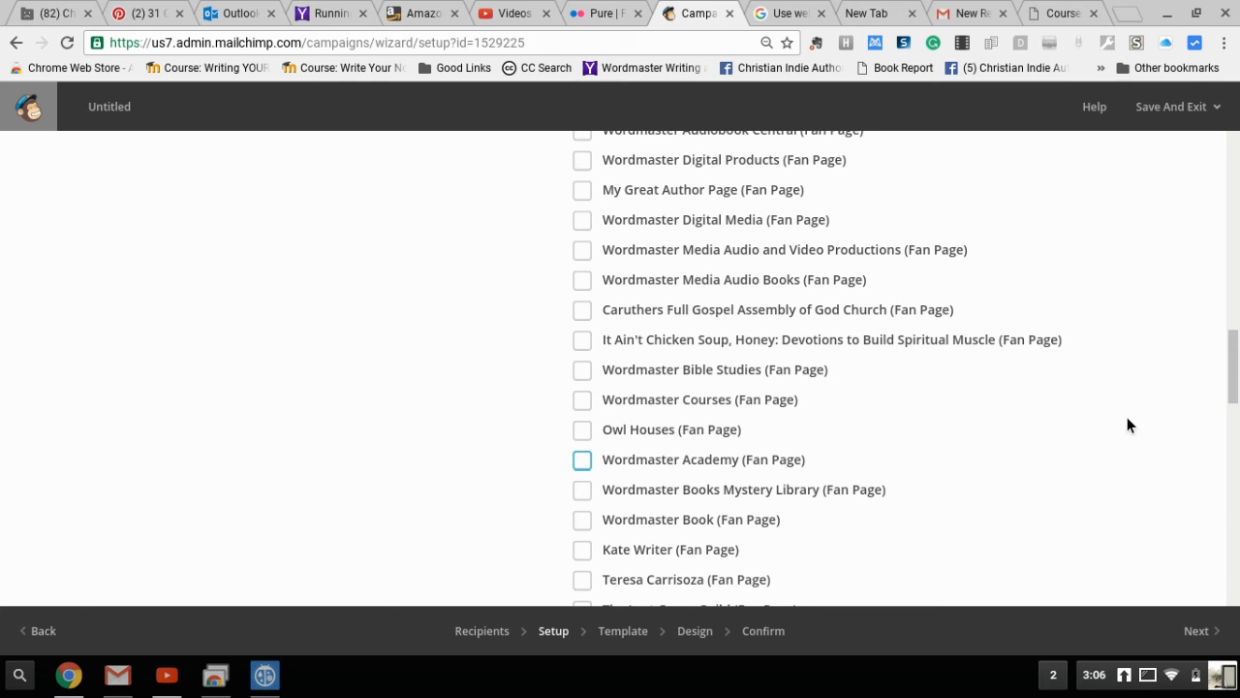
{"action": "scroll", "coordinate": [1127, 424], "scroll_direction": "down", "scroll_amount": 8}
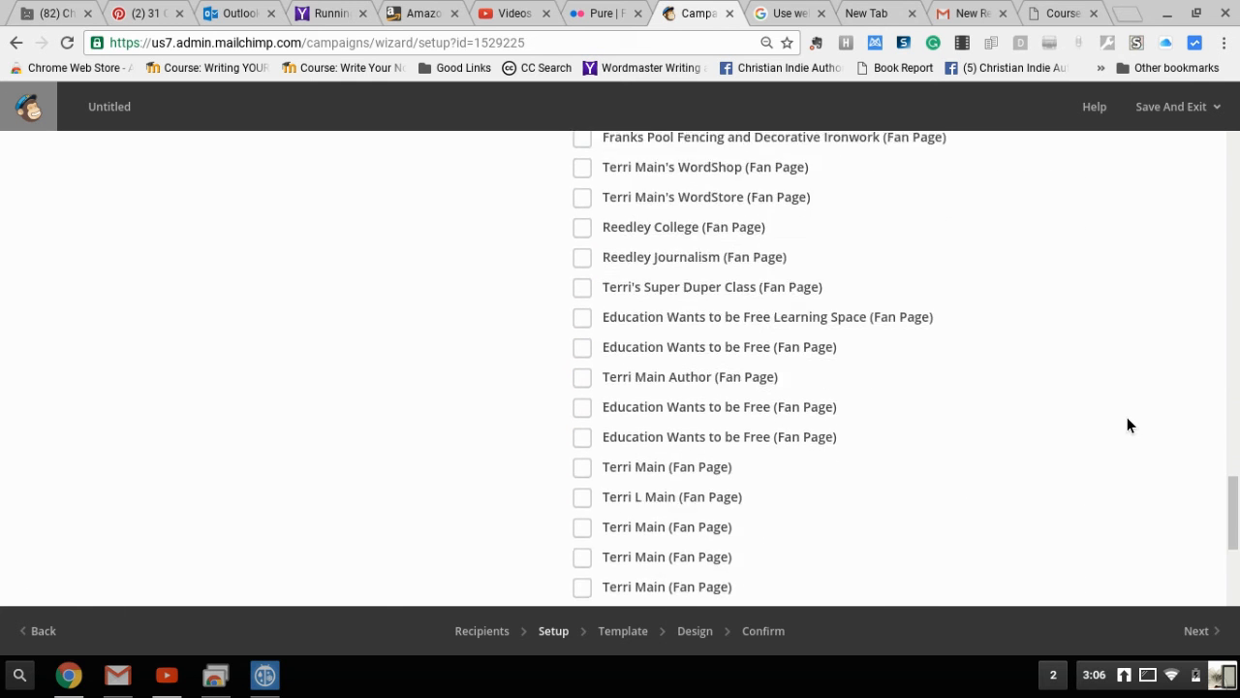
{"action": "scroll", "coordinate": [1127, 424], "scroll_direction": "down", "scroll_amount": 4}
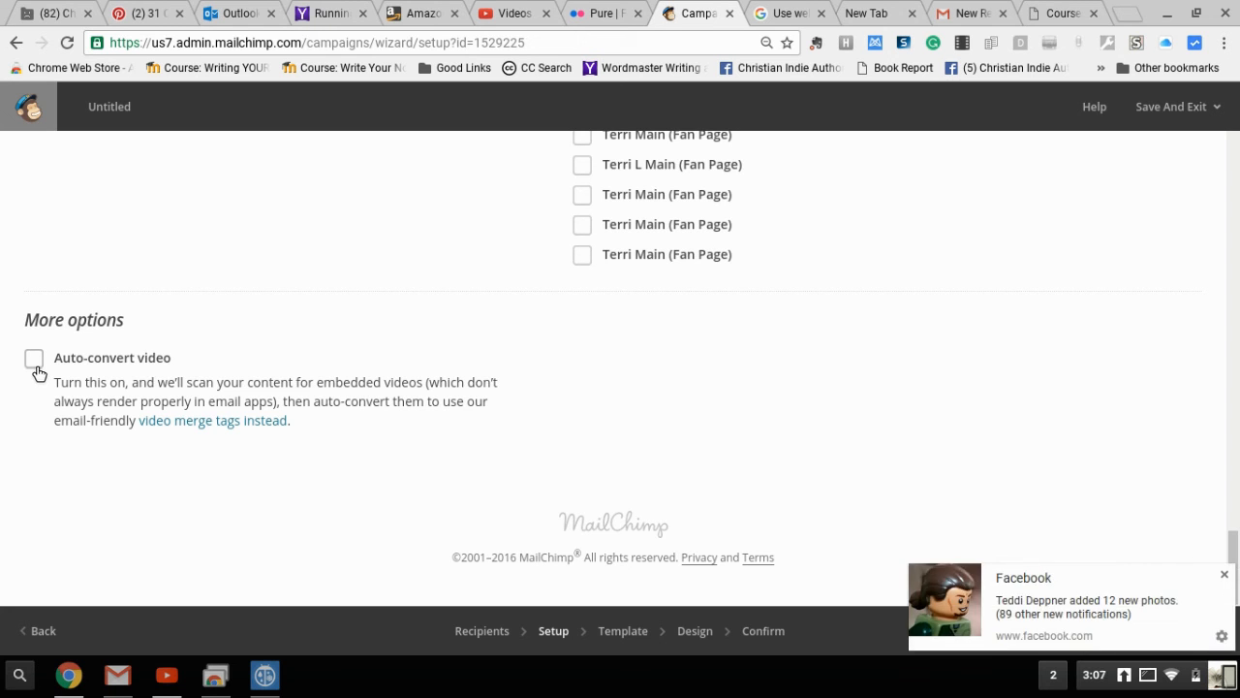
{"action": "left_click", "coordinate": [1225, 574]}
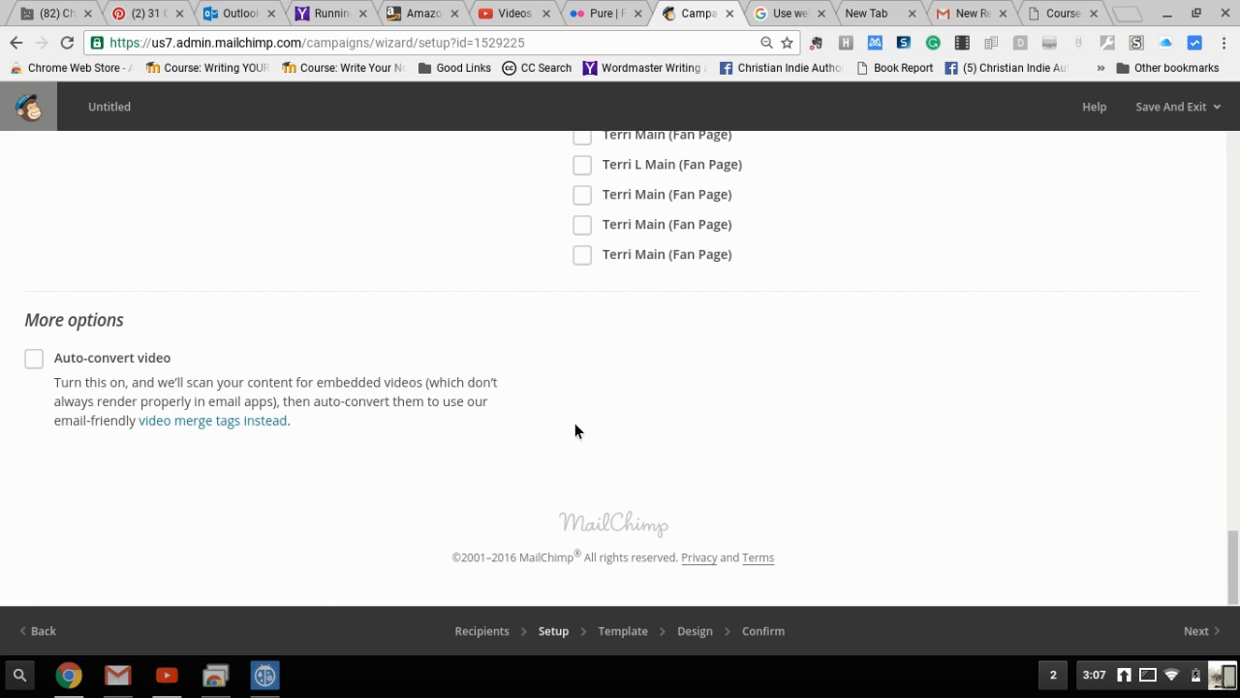
Advance to the Template step, then open the Chrome OS status menu
{"action": "left_click", "coordinate": [1204, 633]}
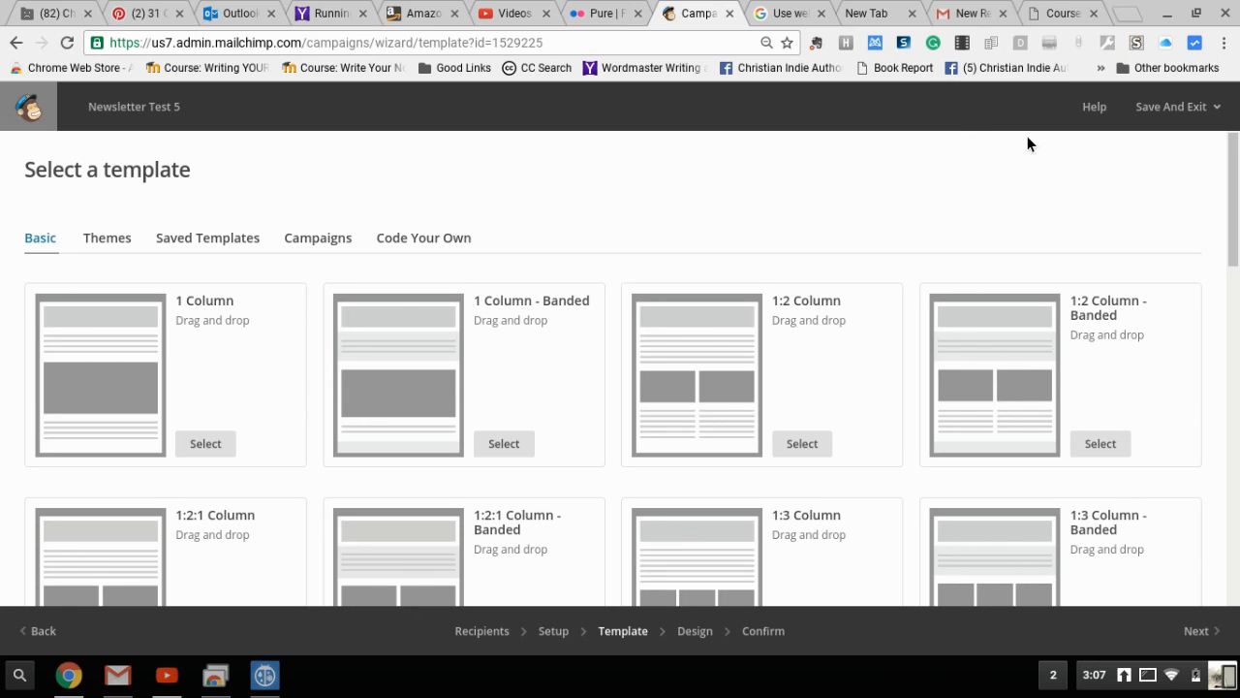
{"action": "left_click", "coordinate": [1155, 682]}
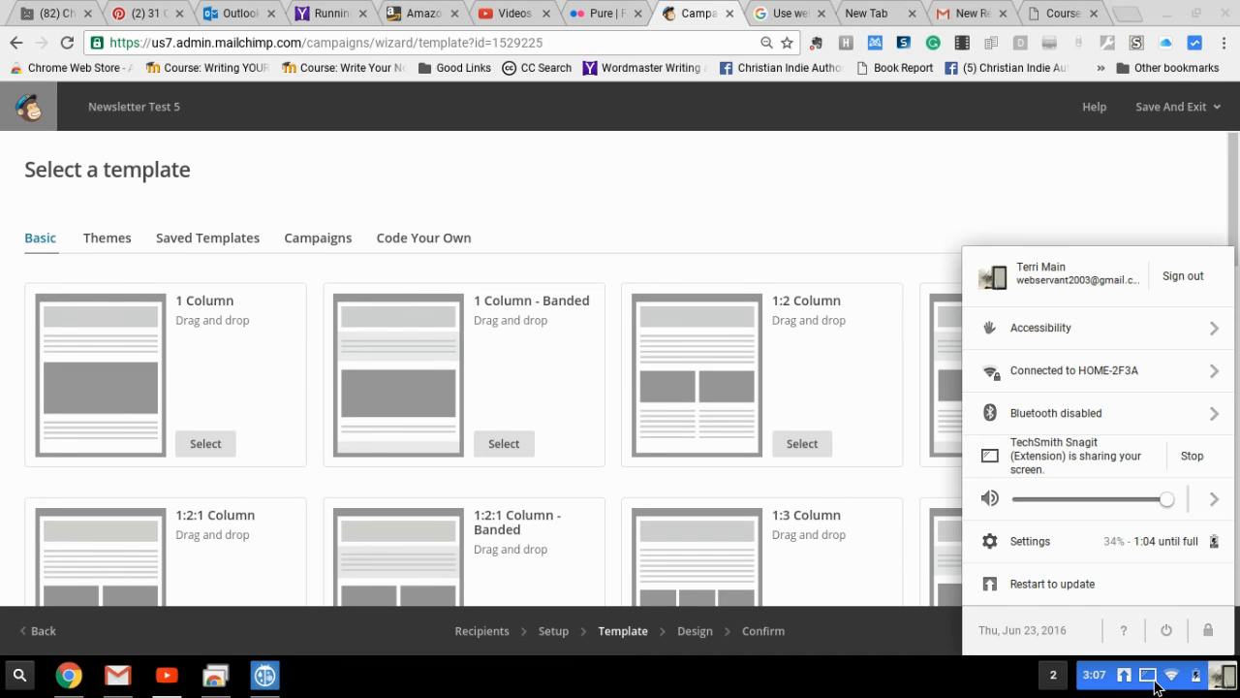